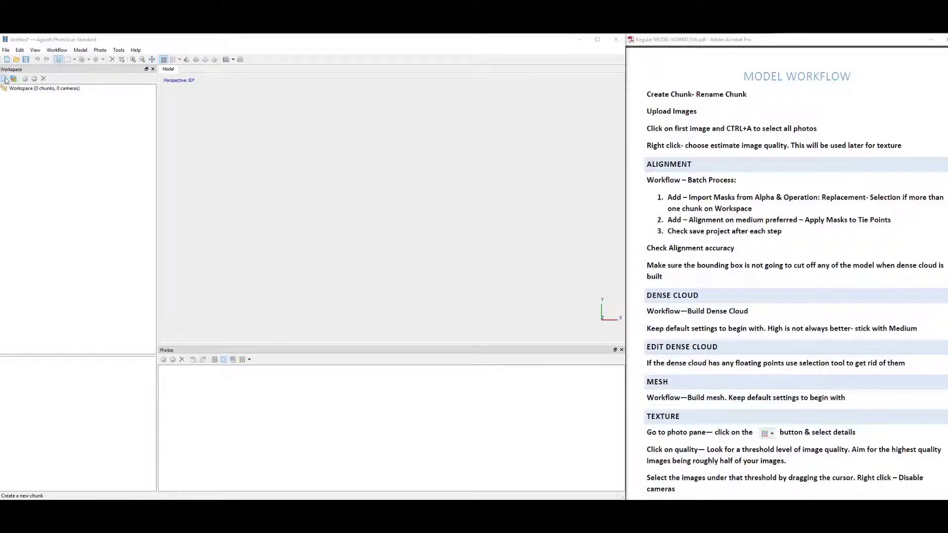
# Step: Create a new chunk in the workspace and rename it Quern Stone A_2008_31_5068
pyautogui.click(5, 79)
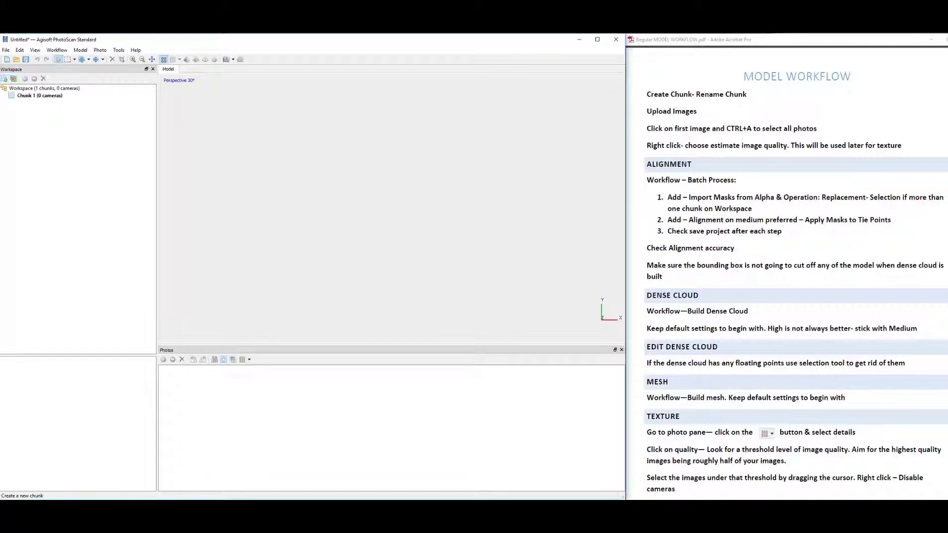
pyautogui.click(26, 97)
pyautogui.rightClick(26, 96)
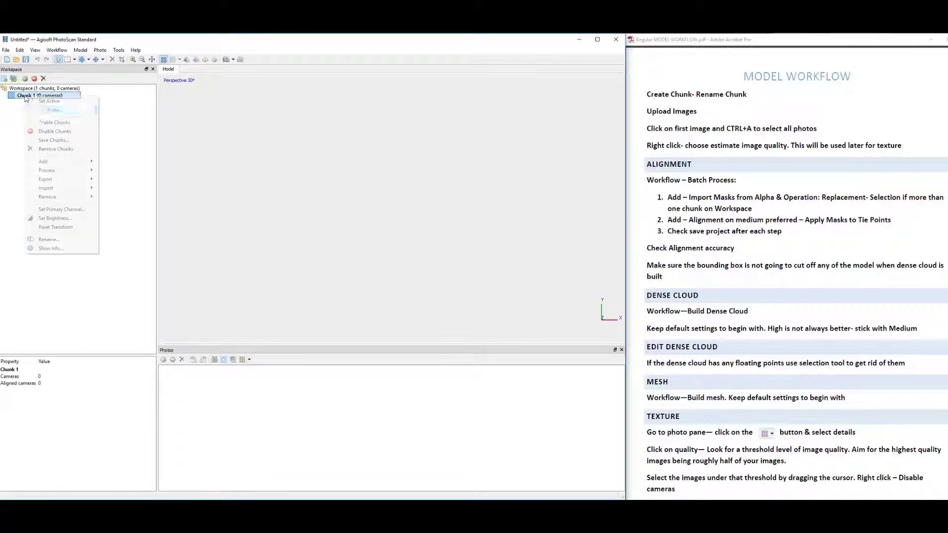
pyautogui.moveTo(70, 200)
pyautogui.click(64, 240)
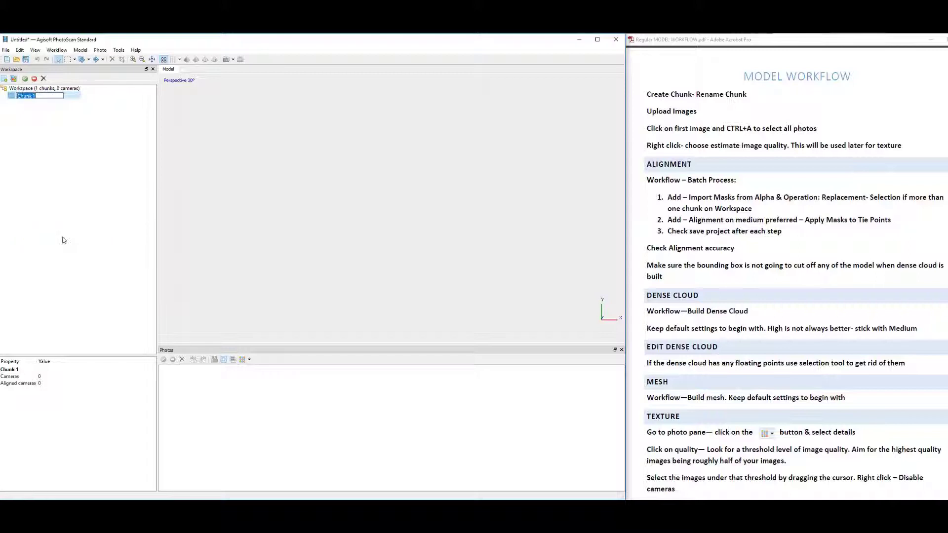
pyautogui.hotkey('ctrl', 'v')
pyautogui.press('Return')
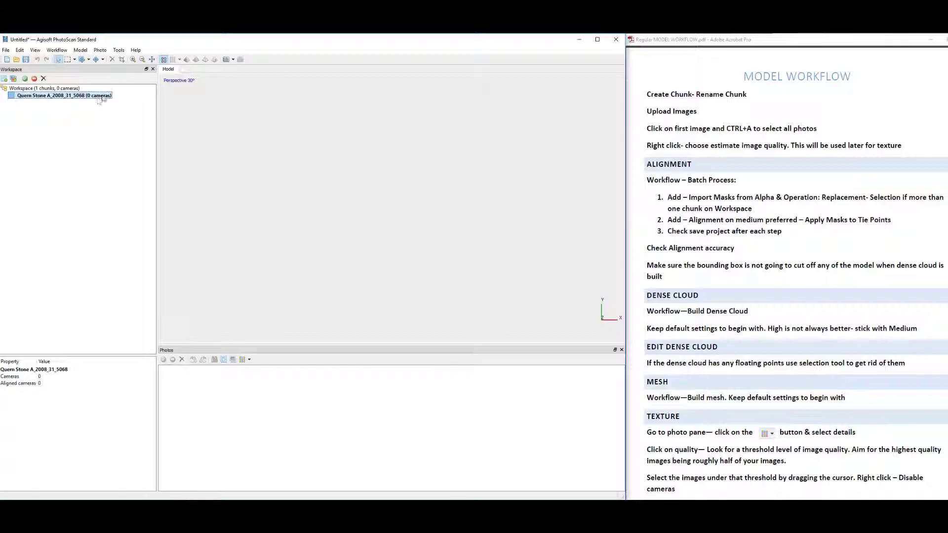
# Step: Add all the images from the TIFF Masked folder to the Quern Stone A_2008_31_5068 chunk
pyautogui.click(12, 80)
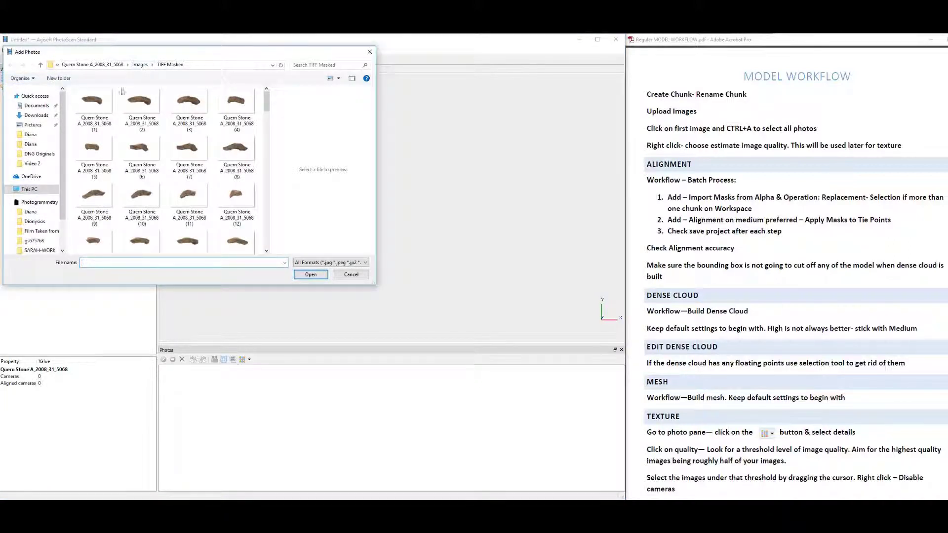
pyautogui.click(102, 110)
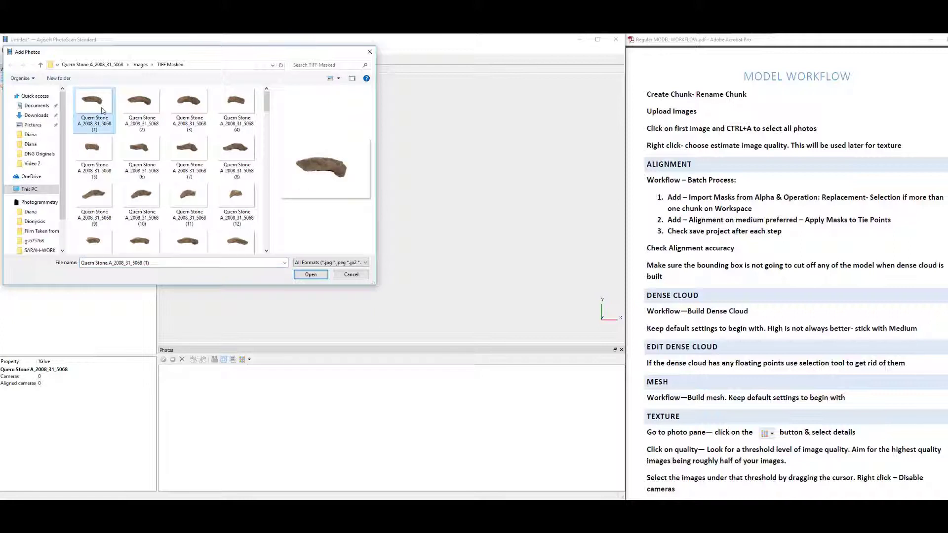
pyautogui.hotkey('ctrl', 'a')
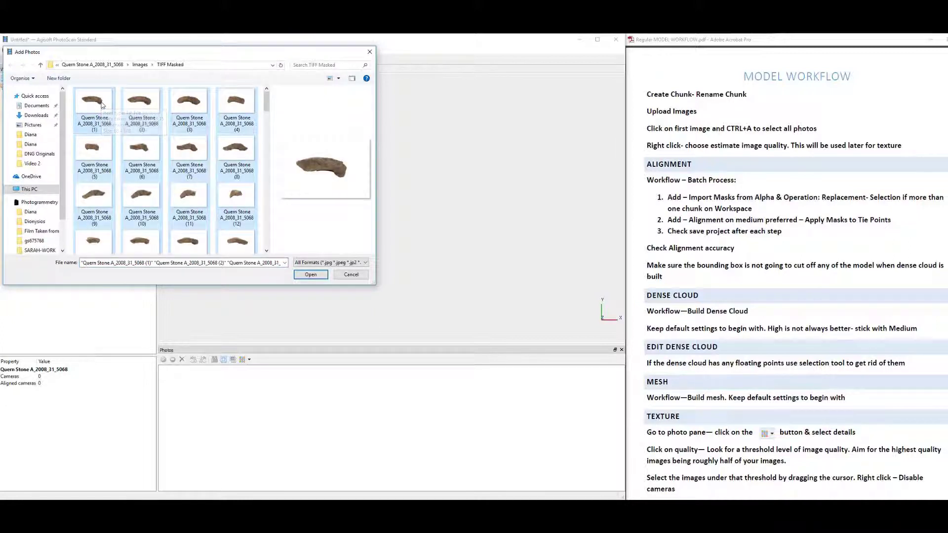
pyautogui.moveTo(269, 105); pyautogui.dragTo(226, 101)
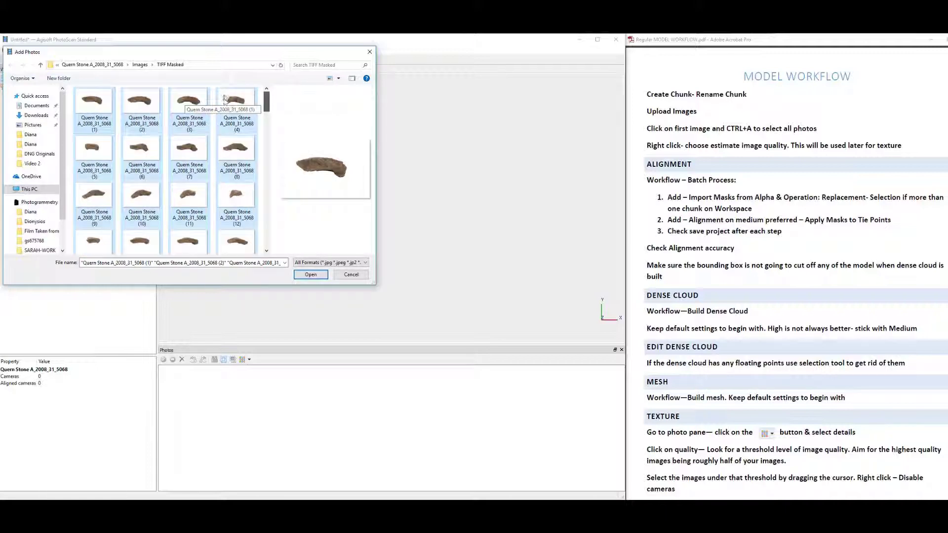
pyautogui.click(325, 279)
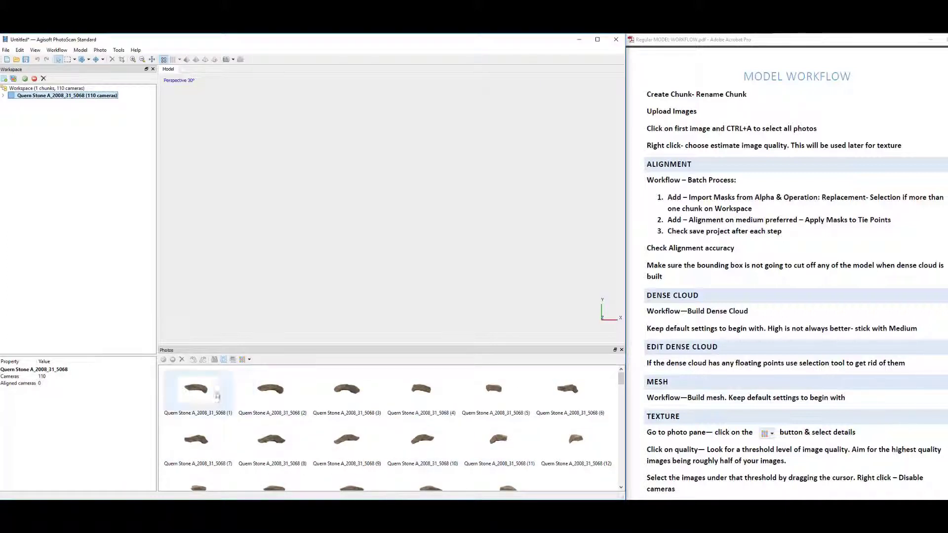
# Step: Select all the imported photos and estimate their image quality, applying the analysis to all cameras
pyautogui.click(208, 401)
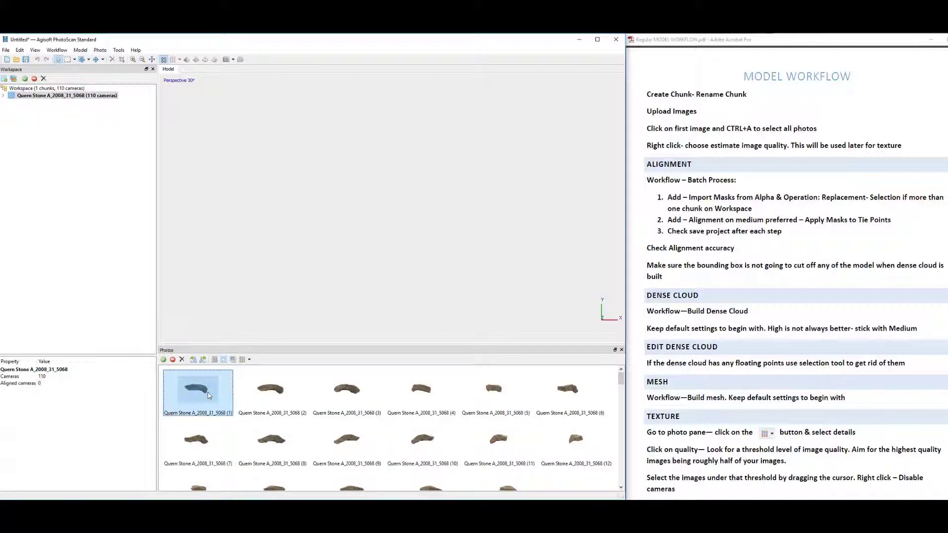
pyautogui.hotkey('ctrl', 'a')
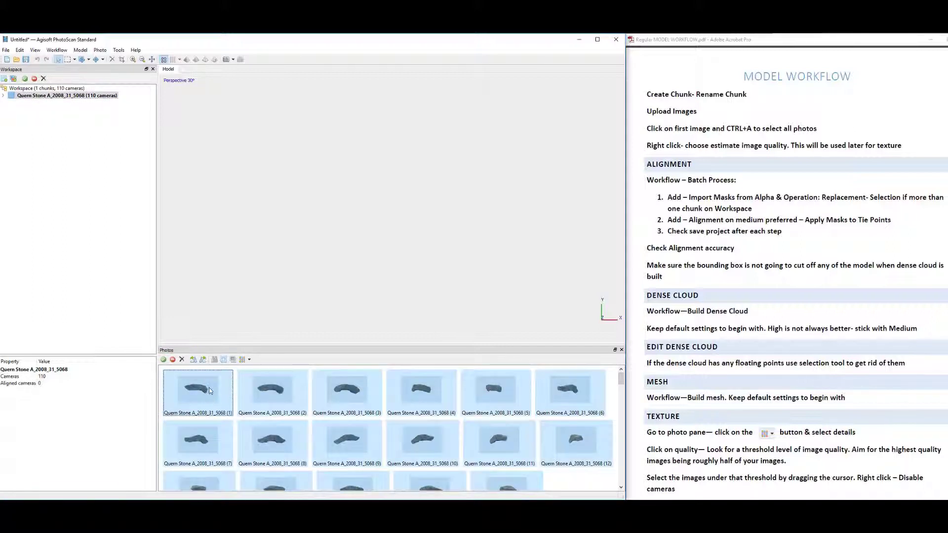
pyautogui.rightClick(209, 390)
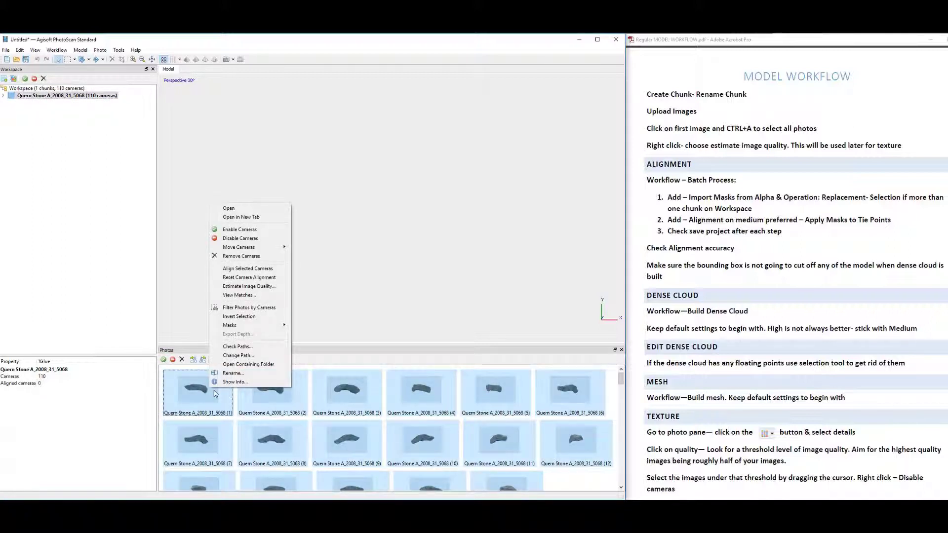
pyautogui.click(268, 286)
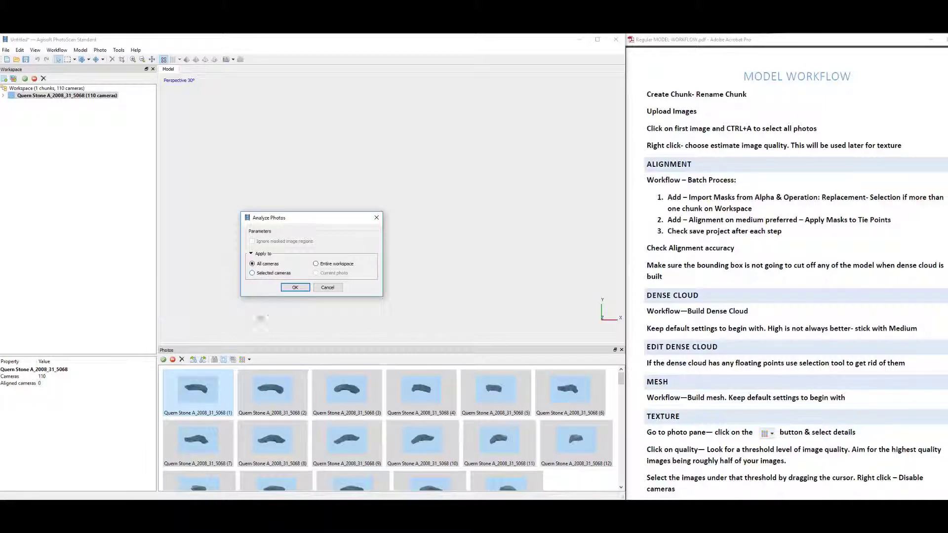
pyautogui.click(294, 289)
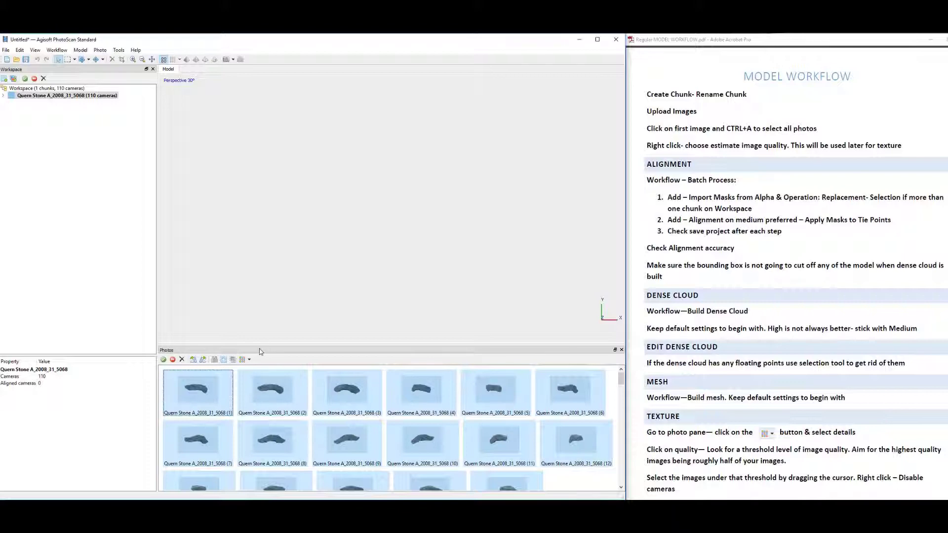
# Step: Enlarge the Photos pane and list the photos with details, sorted by quality from highest to lowest
pyautogui.moveTo(279, 347); pyautogui.dragTo(340, 73)
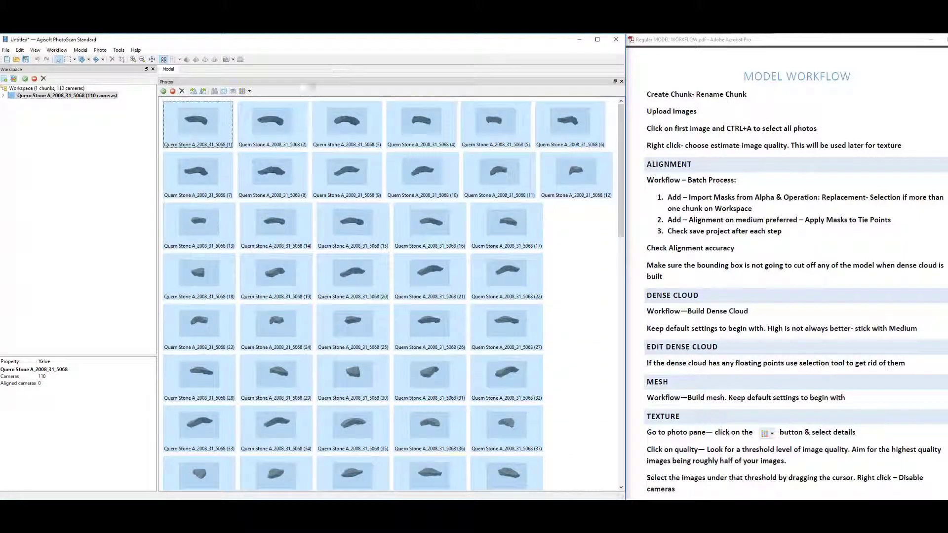
pyautogui.click(249, 91)
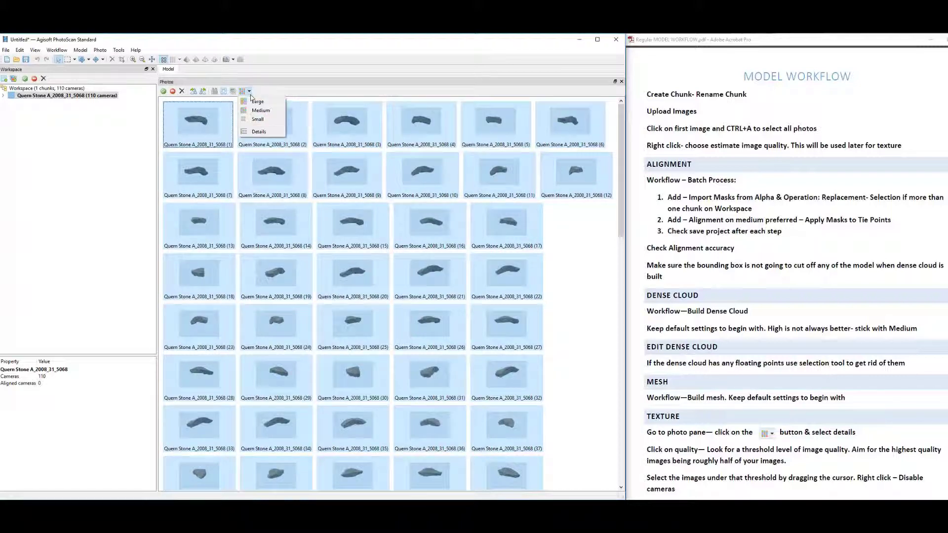
pyautogui.click(261, 132)
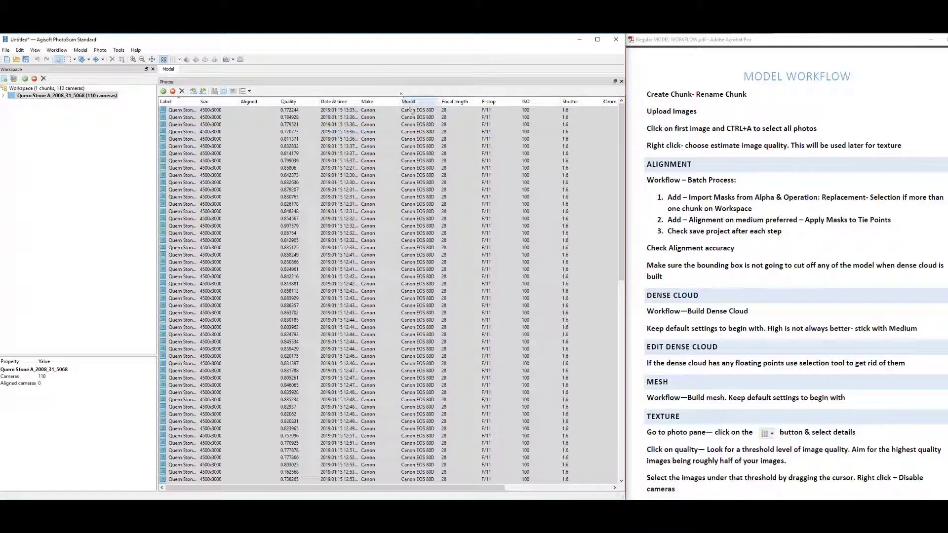
pyautogui.click(403, 112)
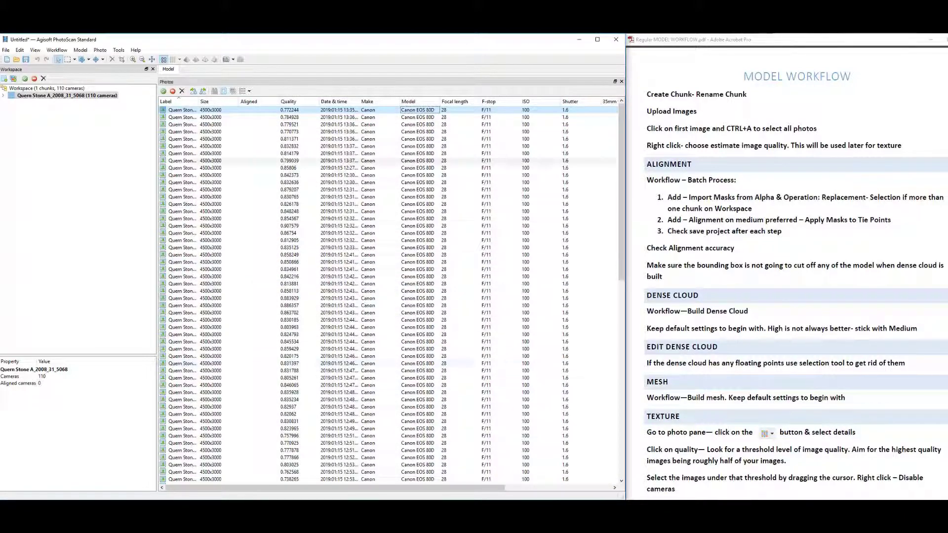
pyautogui.click(289, 102)
pyautogui.click(289, 101)
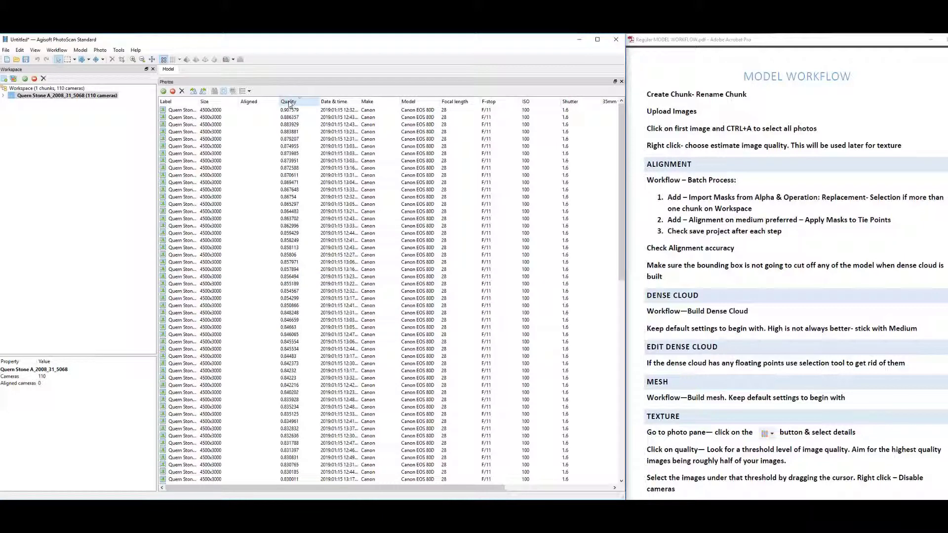
# Step: Review the quality scores through the whole photo list and shrink the Photos pane to a narrow strip
pyautogui.click(293, 111)
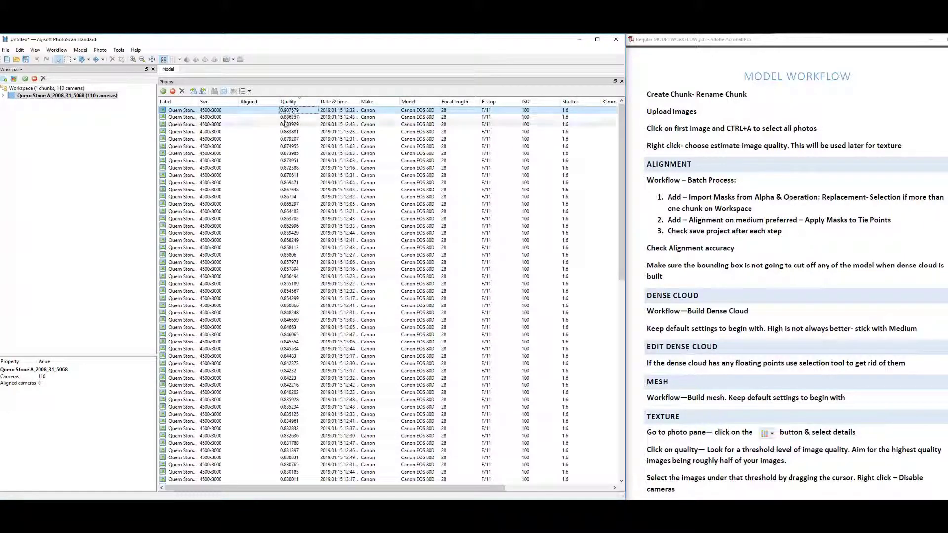
pyautogui.scroll(-11, 309, 474)
pyautogui.scroll(-8, 309, 476)
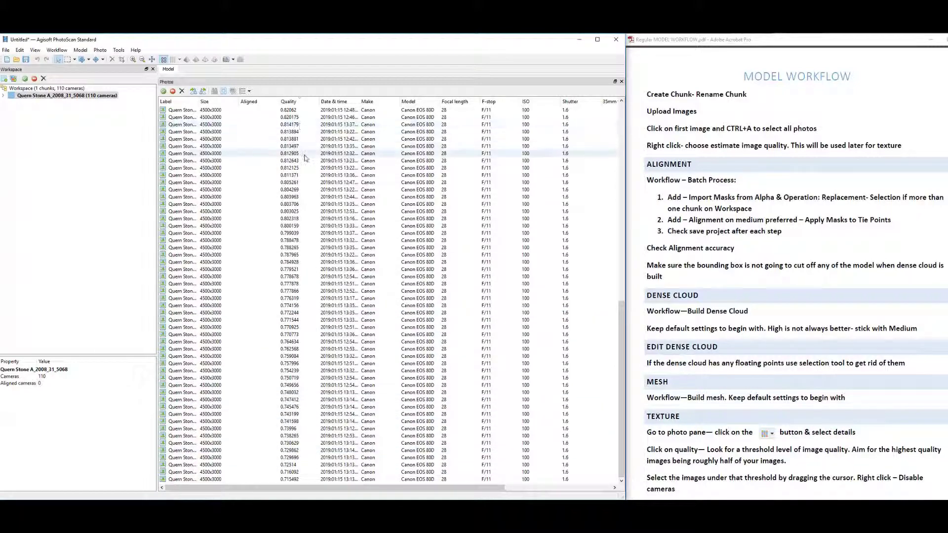
pyautogui.scroll(19, 291, 159)
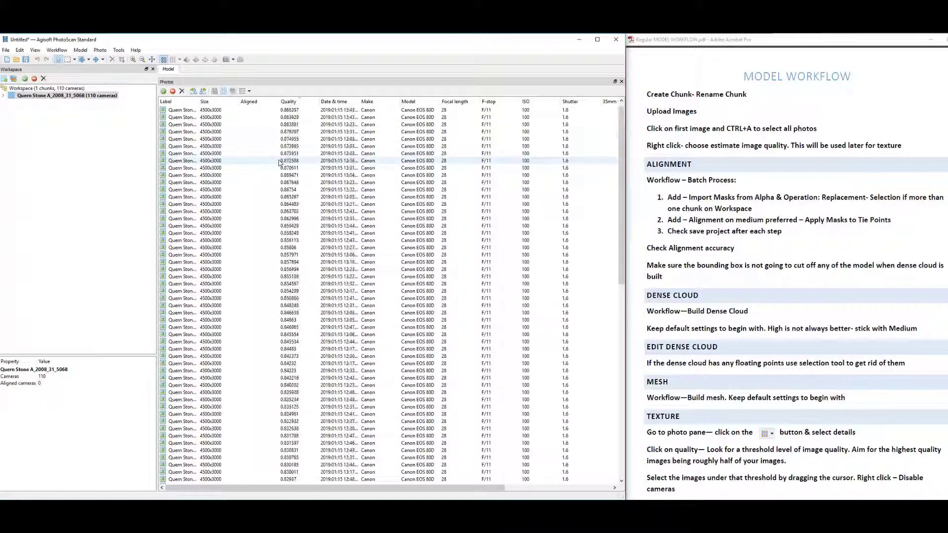
pyautogui.scroll(1, 279, 163)
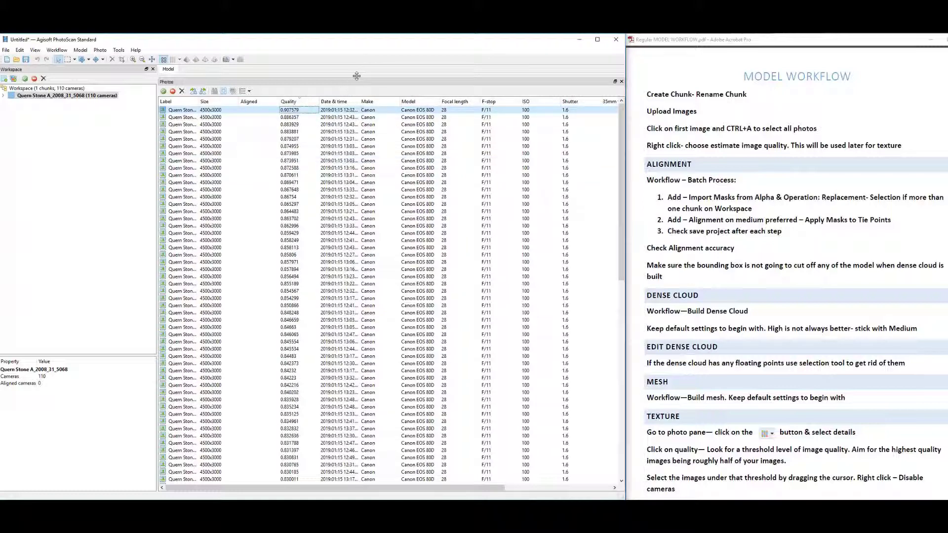
pyautogui.moveTo(357, 76); pyautogui.dragTo(356, 212)
pyautogui.moveTo(366, 339); pyautogui.dragTo(366, 446)
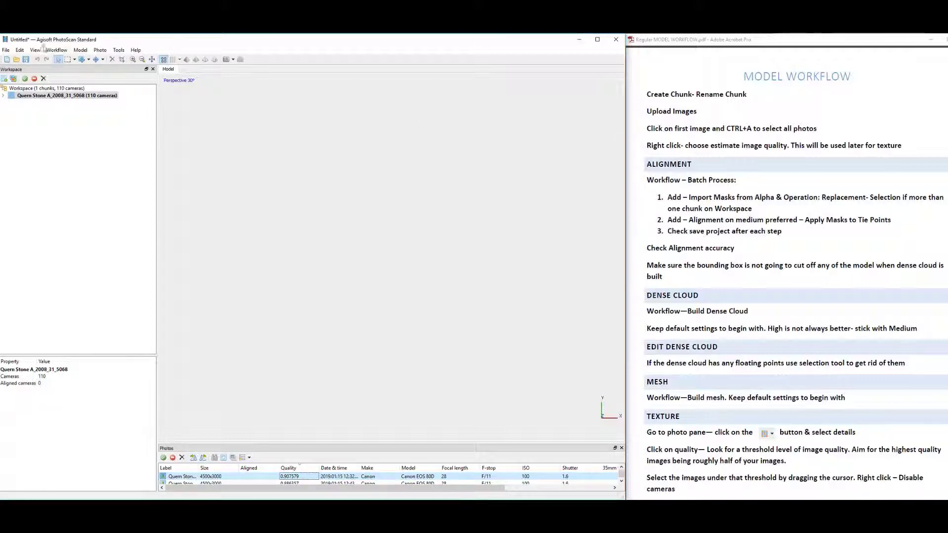
# Step: Open Batch Process and enable saving the project after each step
pyautogui.click(57, 50)
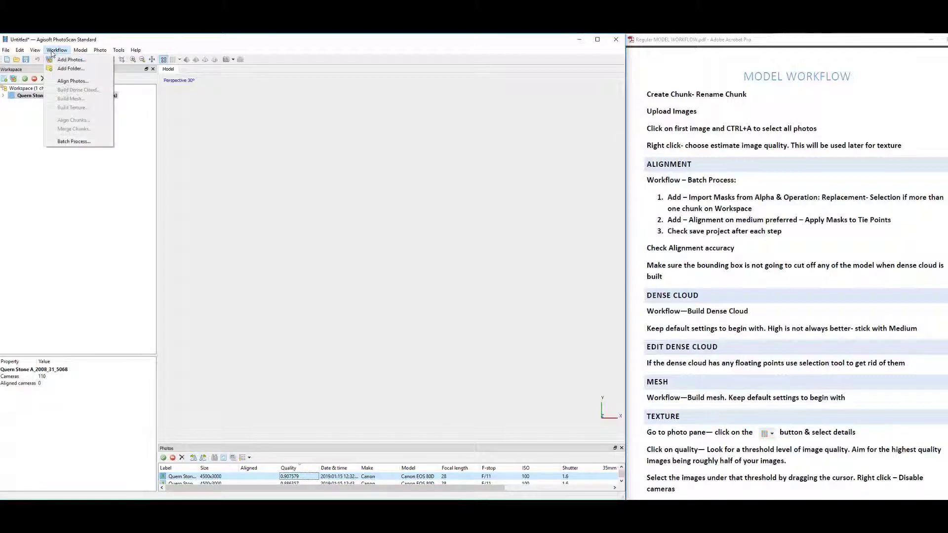
pyautogui.click(73, 142)
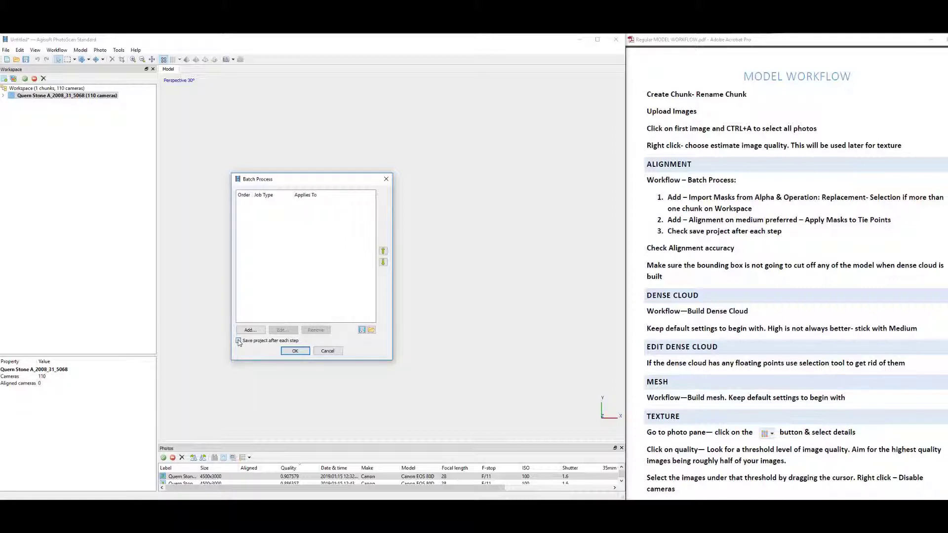
pyautogui.click(238, 340)
# Step: Add an Import Masks job for all chunks to the batch, using the From Alpha method and Replacement operation
pyautogui.click(249, 330)
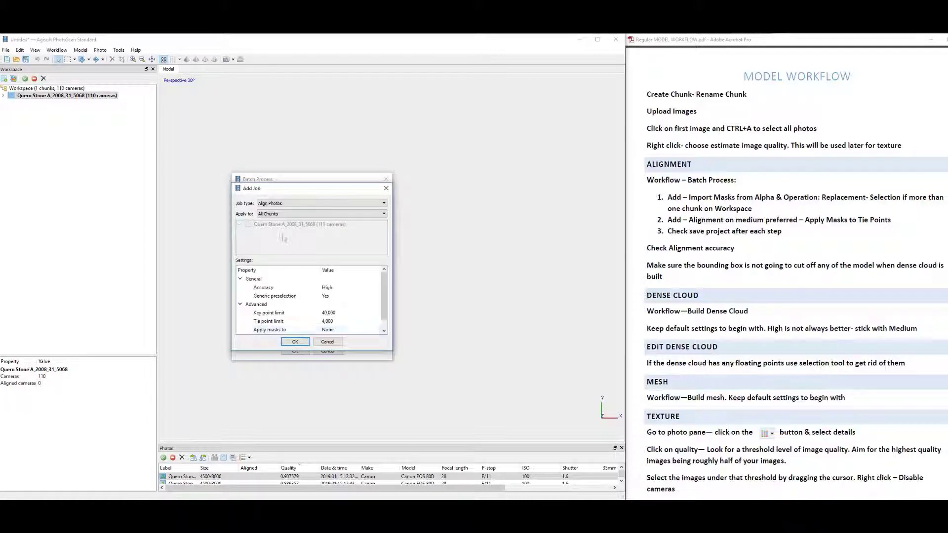
pyautogui.click(272, 204)
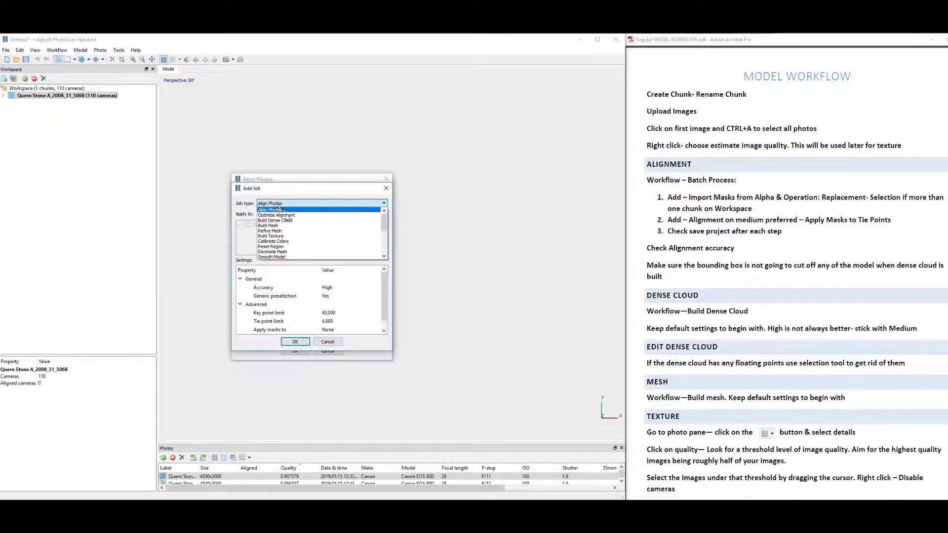
pyautogui.moveTo(386, 223); pyautogui.dragTo(384, 249)
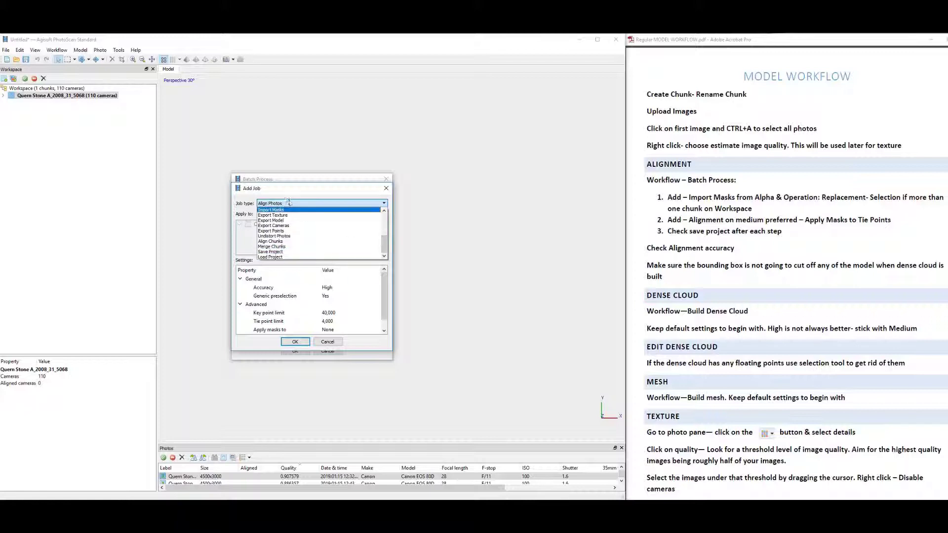
pyautogui.click(293, 211)
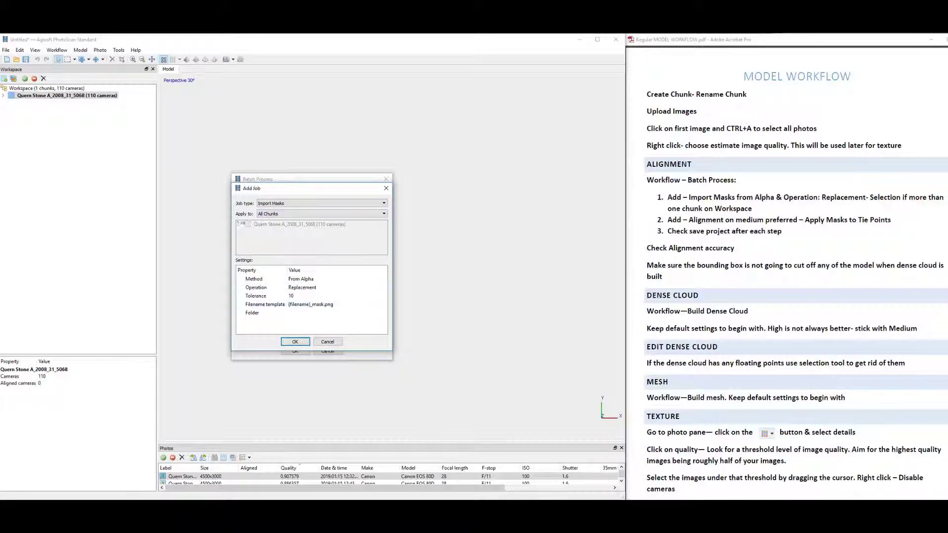
pyautogui.click(332, 215)
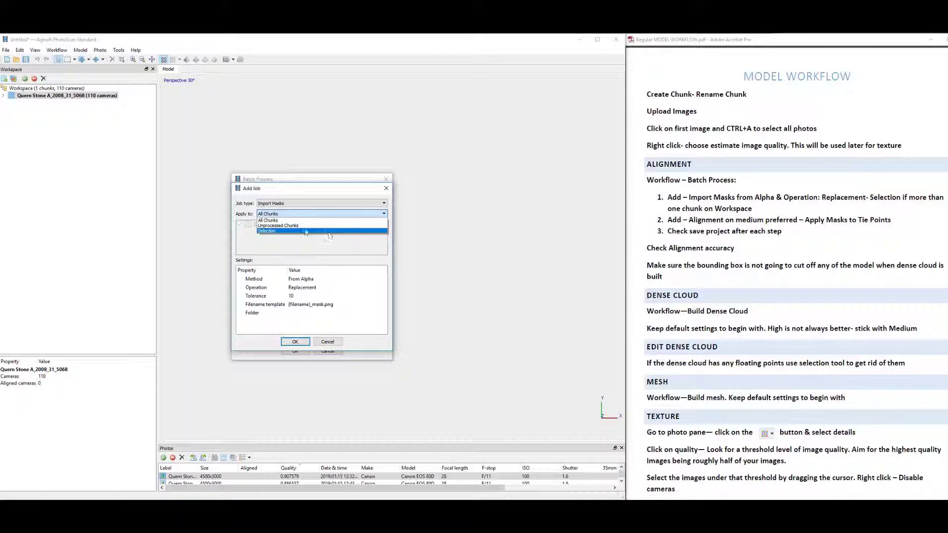
pyautogui.click(292, 221)
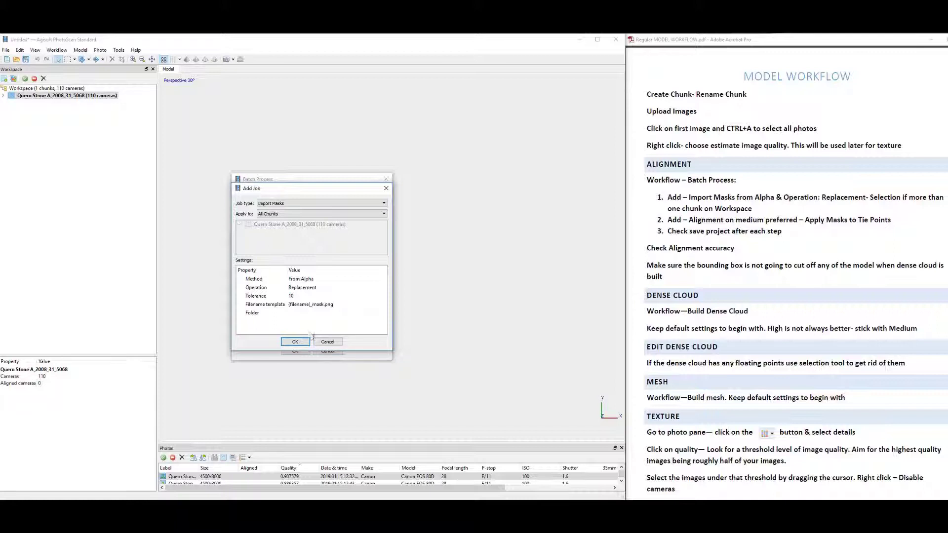
pyautogui.click(289, 341)
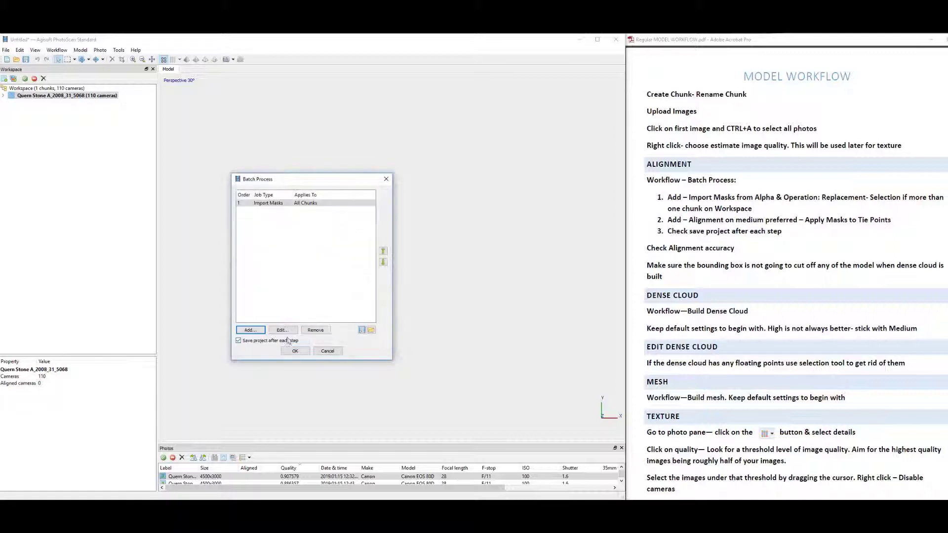
# Step: Add an Align Photos job for all chunks to the batch and set its accuracy to Medium
pyautogui.click(257, 333)
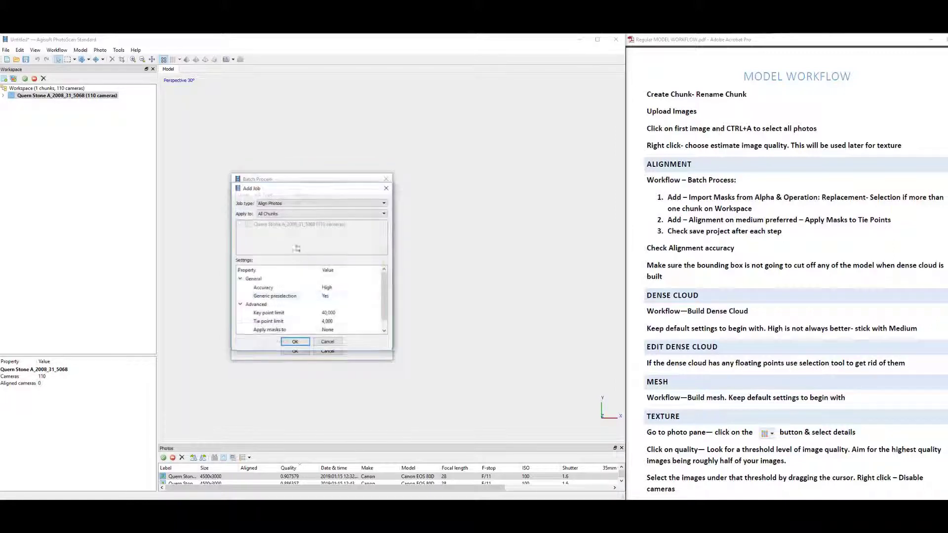
pyautogui.click(286, 203)
pyautogui.click(285, 204)
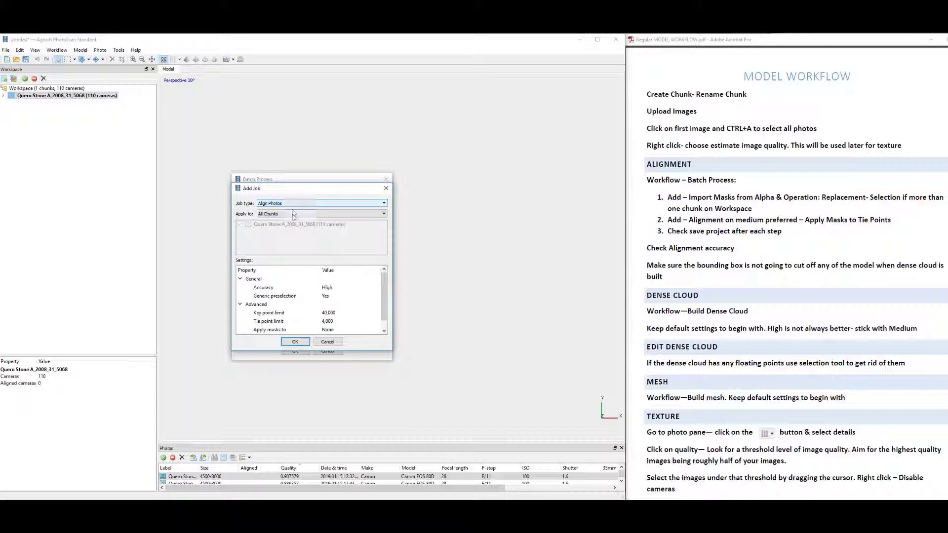
pyautogui.click(286, 213)
pyautogui.click(286, 221)
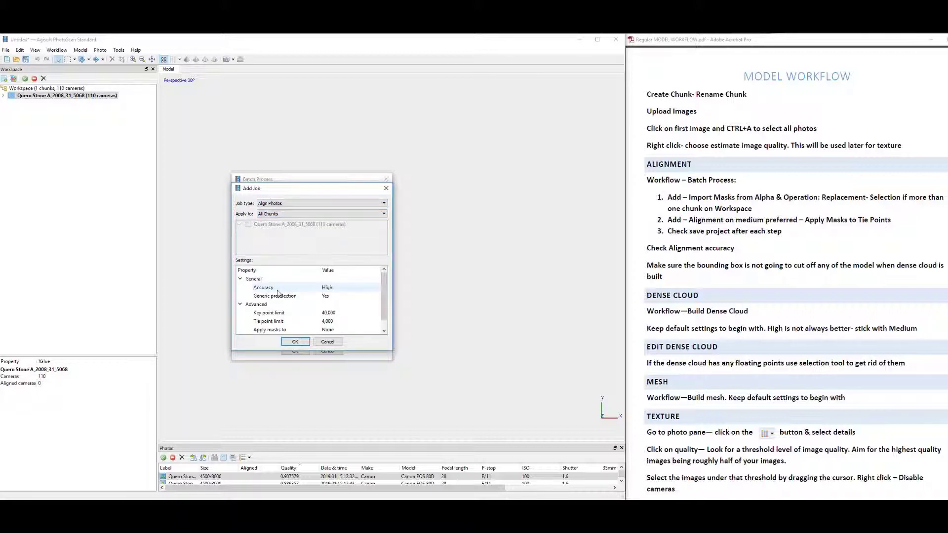
pyautogui.click(329, 291)
pyautogui.click(336, 288)
pyautogui.click(345, 305)
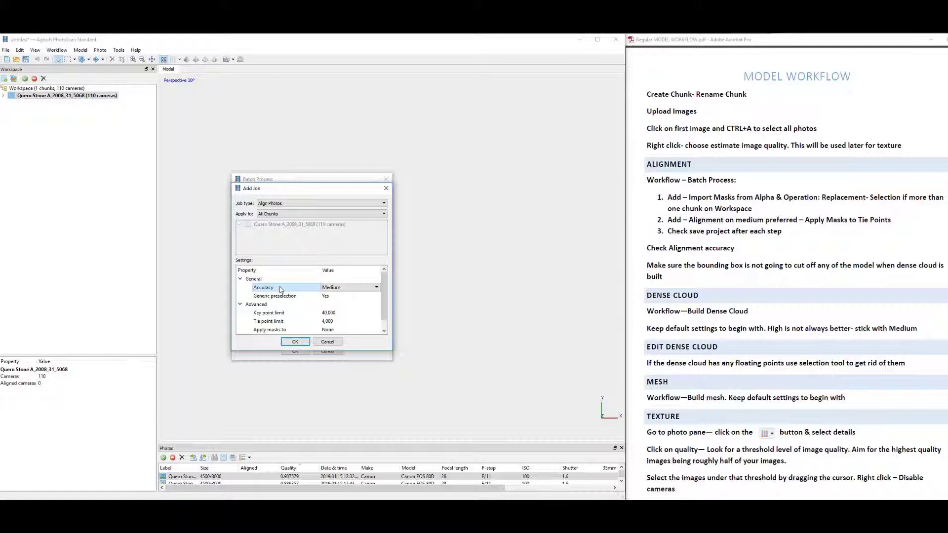
pyautogui.click(339, 290)
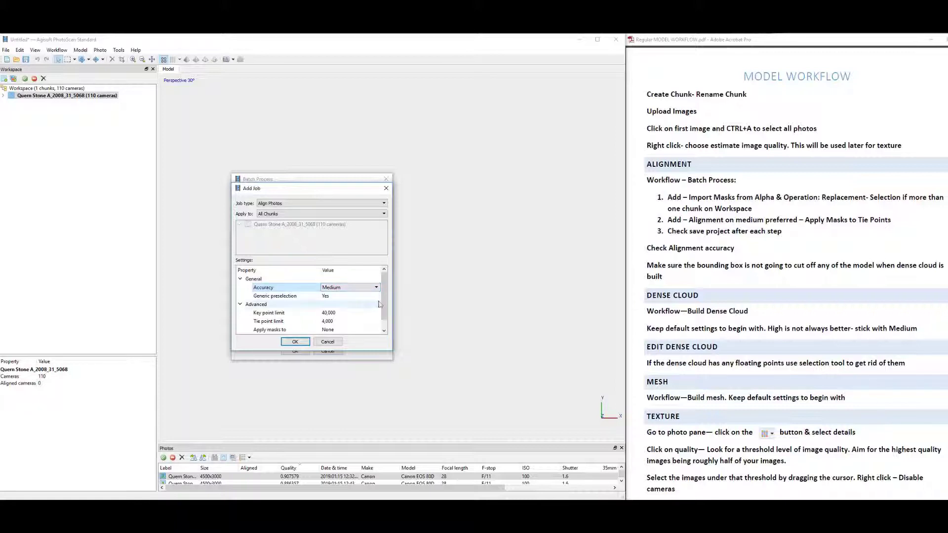
# Step: Set the alignment job to apply masks to key points and accept the job into the batch list
pyautogui.click(383, 331)
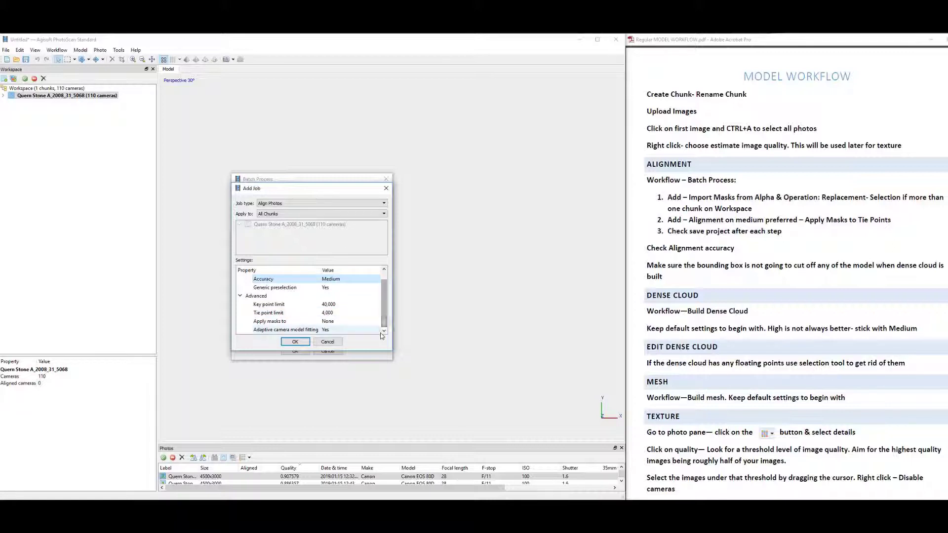
pyautogui.click(330, 324)
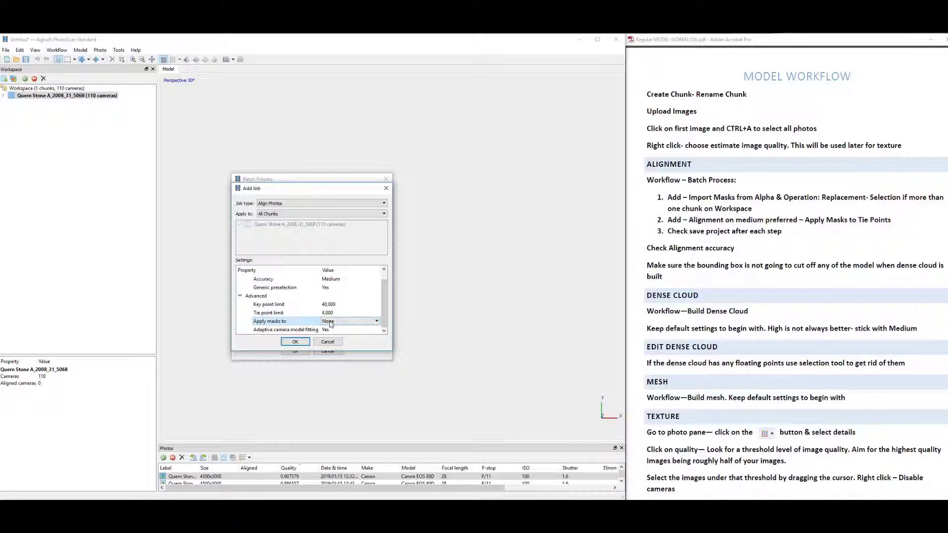
pyautogui.click(330, 323)
pyautogui.click(344, 336)
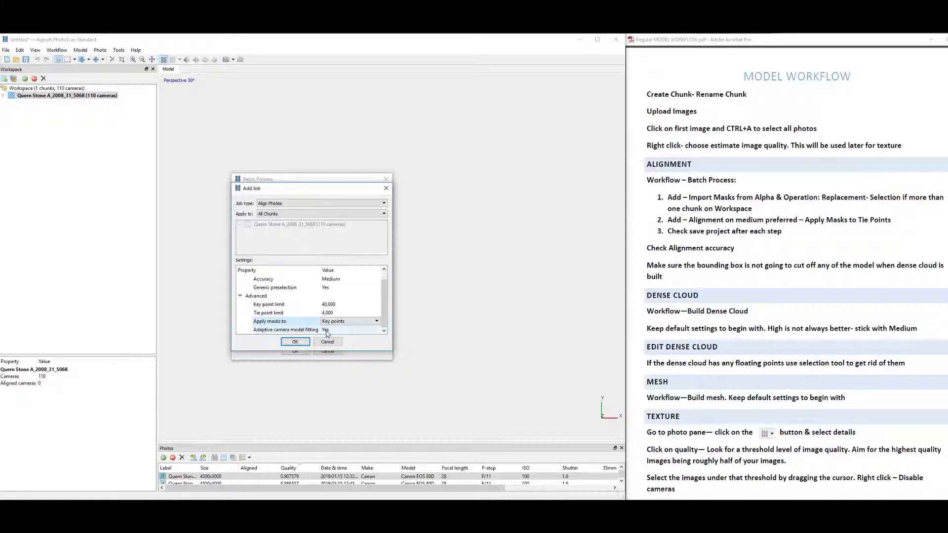
pyautogui.click(295, 342)
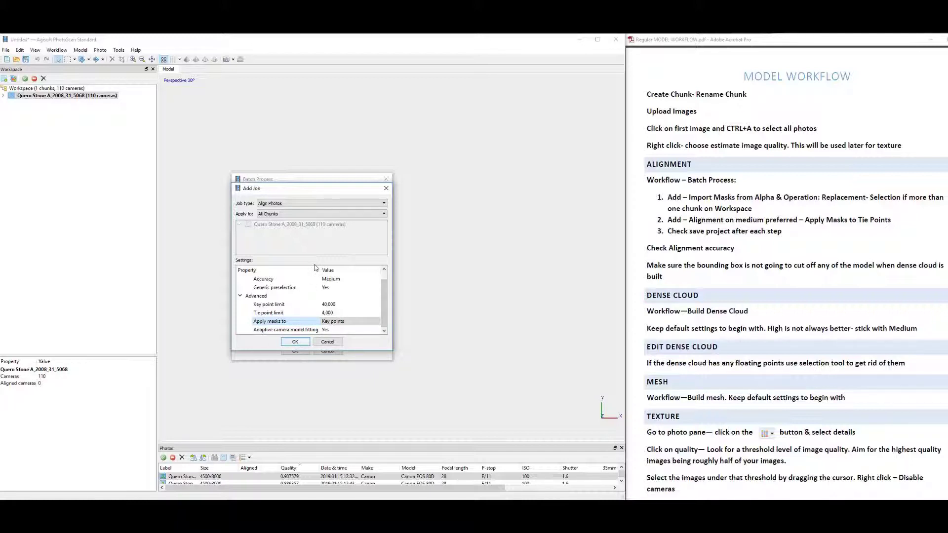
pyautogui.click(302, 342)
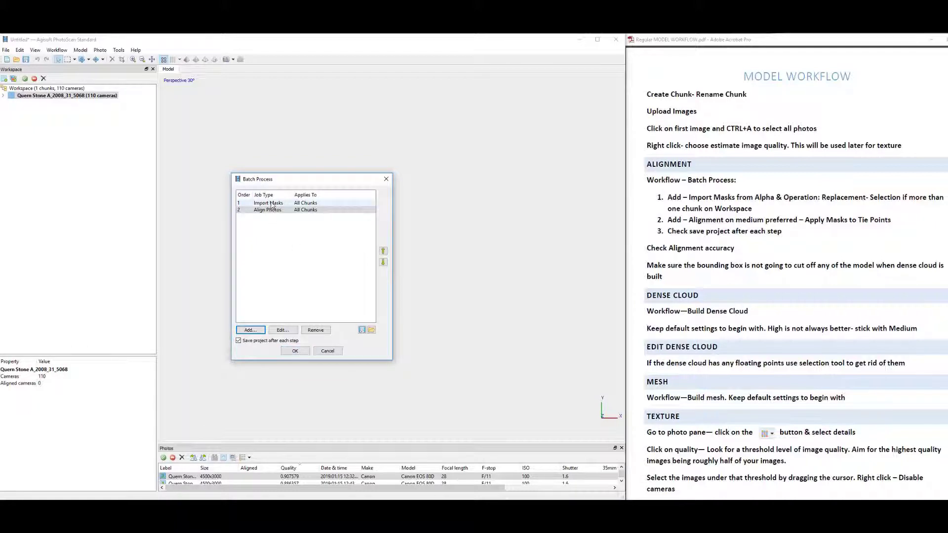
# Step: Run the batch, saving the project over the existing Quern Stone A_2008_31_5068 file in the quern stone's Model folder
pyautogui.click(294, 351)
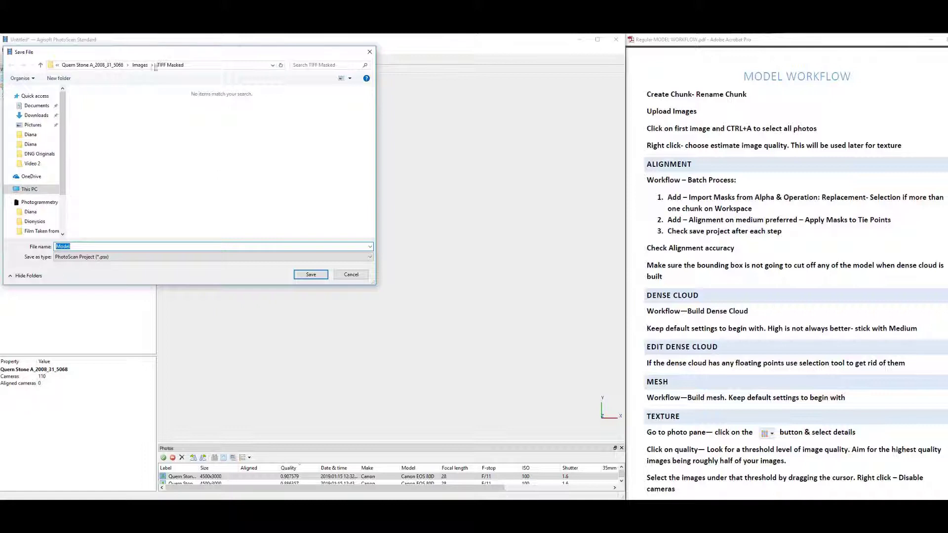
pyautogui.click(141, 65)
pyautogui.click(168, 65)
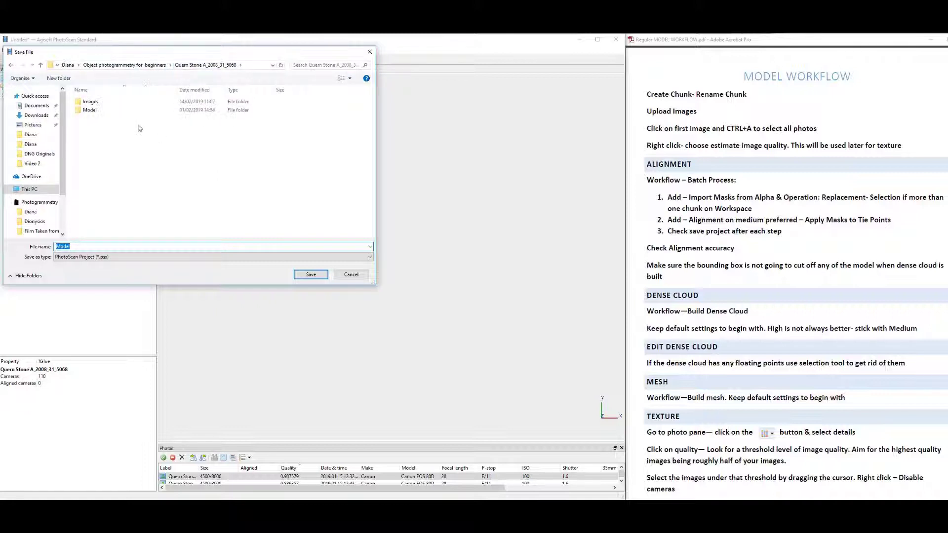
pyautogui.doubleClick(122, 109)
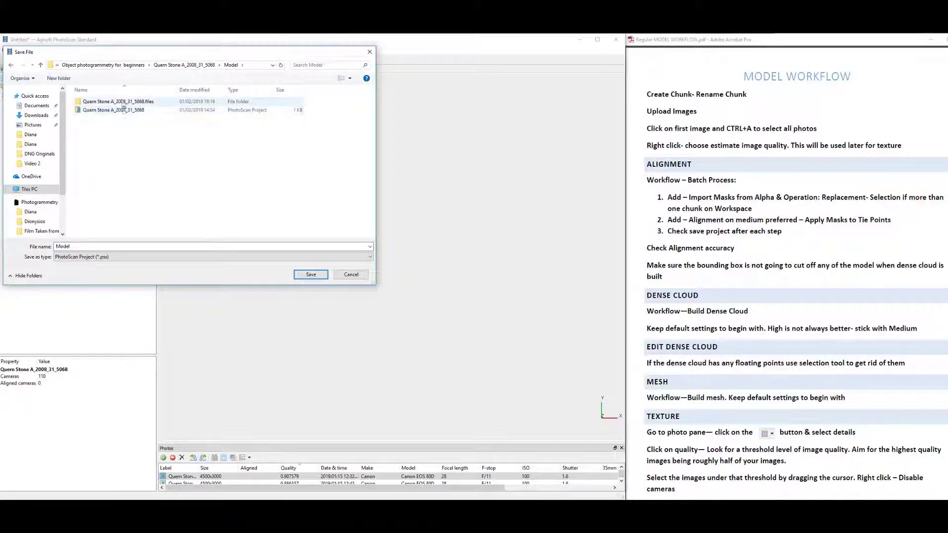
pyautogui.click(125, 110)
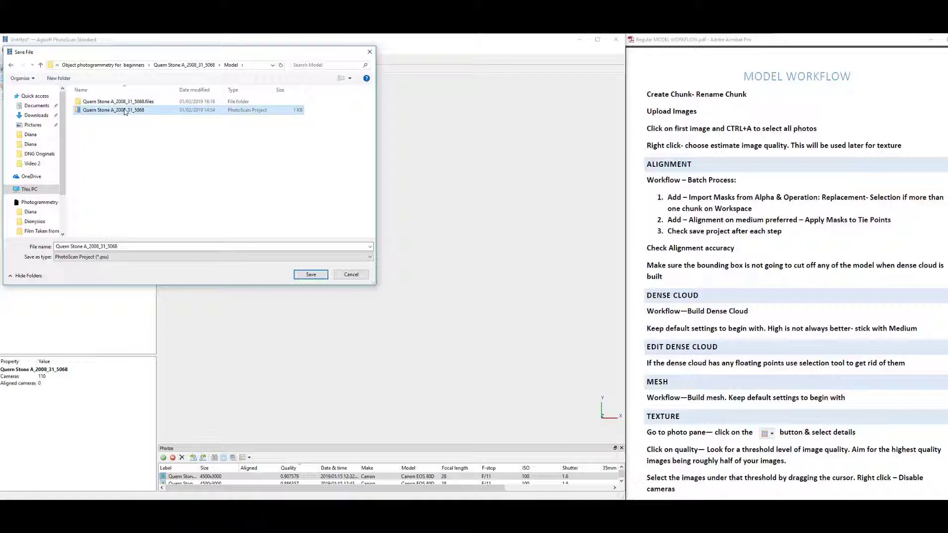
pyautogui.click(310, 275)
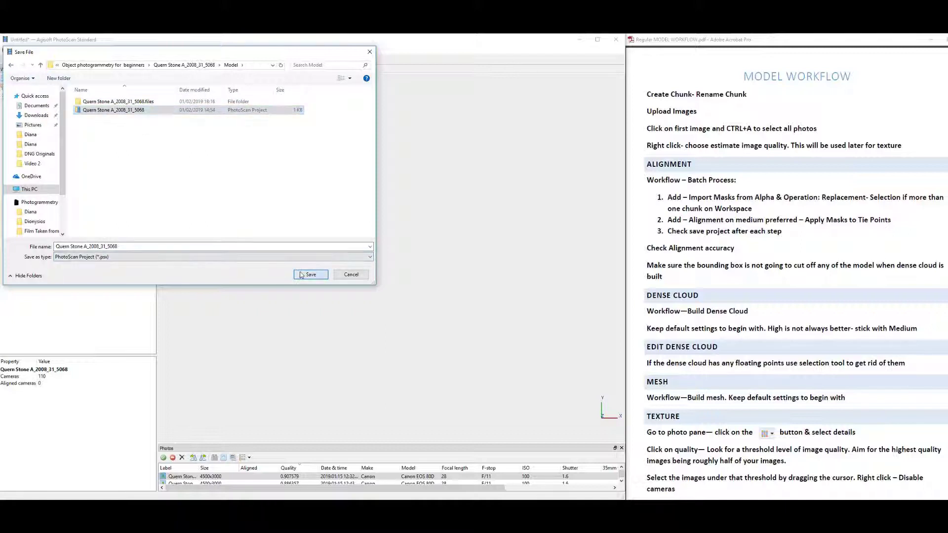
pyautogui.click(412, 276)
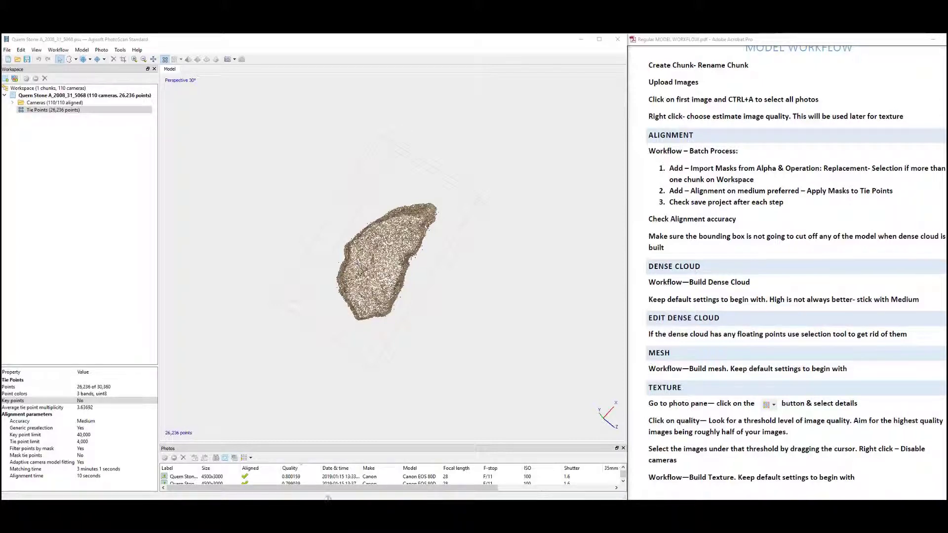
# Step: Display the camera positions around the tie point cloud and inspect them from several sides
pyautogui.click(468, 52)
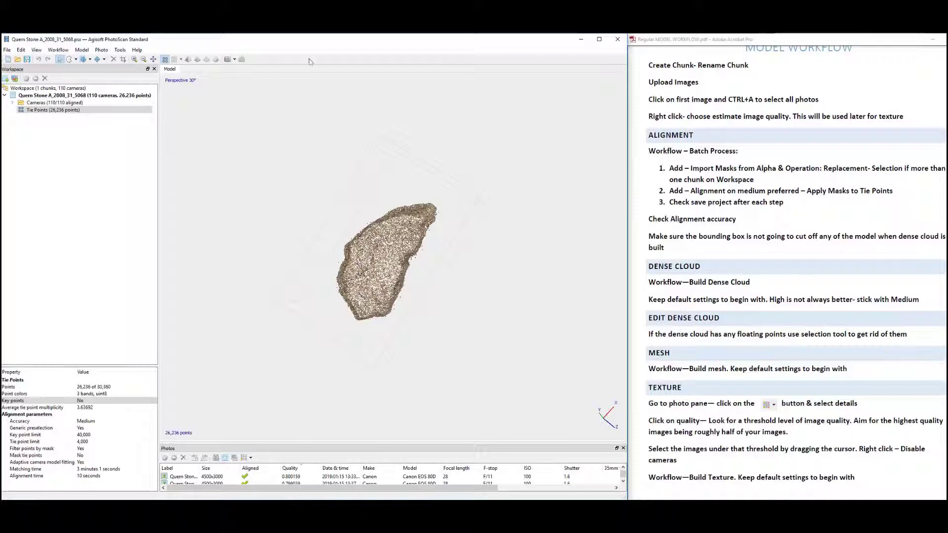
pyautogui.moveTo(376, 256); pyautogui.dragTo(341, 233)
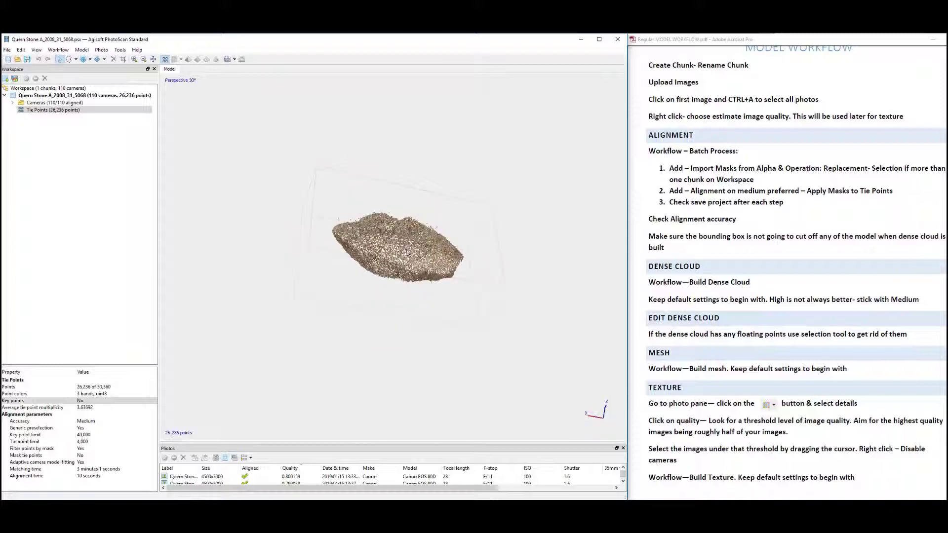
pyautogui.click(229, 60)
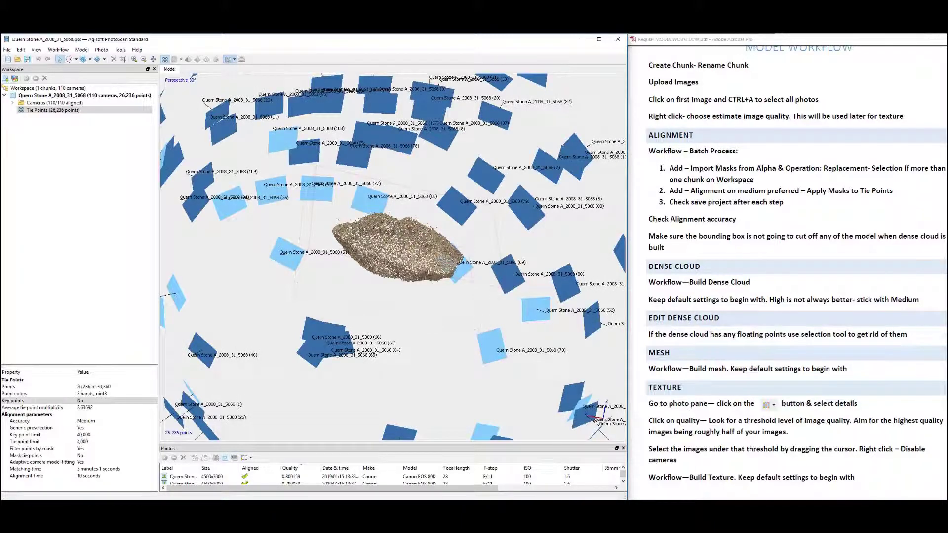
pyautogui.scroll(-5, 375, 230)
pyautogui.moveTo(368, 231); pyautogui.dragTo(306, 247)
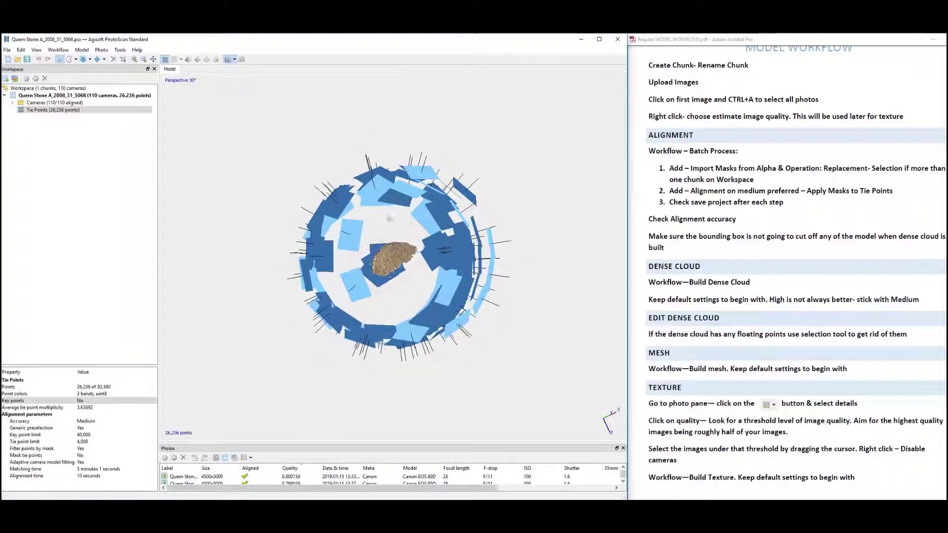
pyautogui.moveTo(391, 218); pyautogui.dragTo(396, 247)
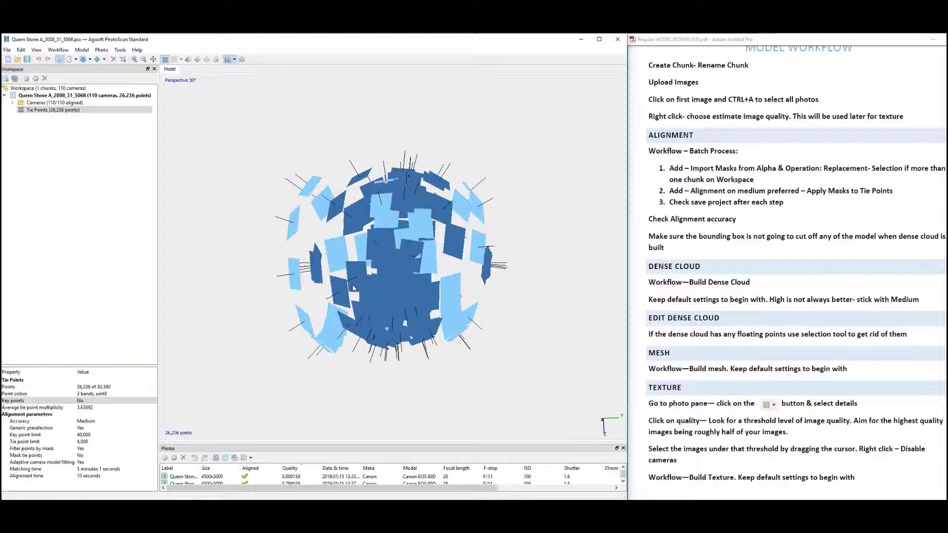
# Step: Show image thumbnails on the cameras, inspect them around the stone, and hide the thumbnails again
pyautogui.click(234, 59)
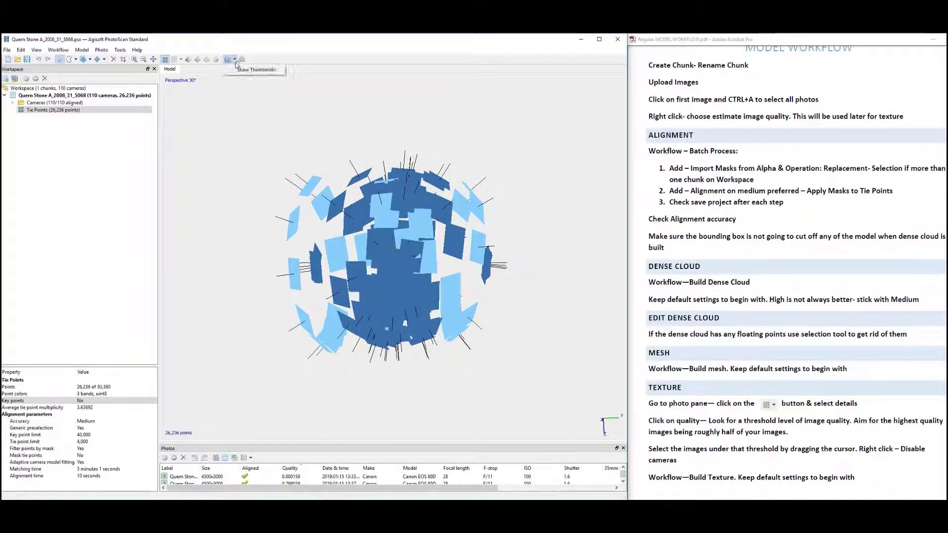
pyautogui.click(247, 74)
pyautogui.moveTo(380, 311); pyautogui.dragTo(445, 222)
pyautogui.click(237, 60)
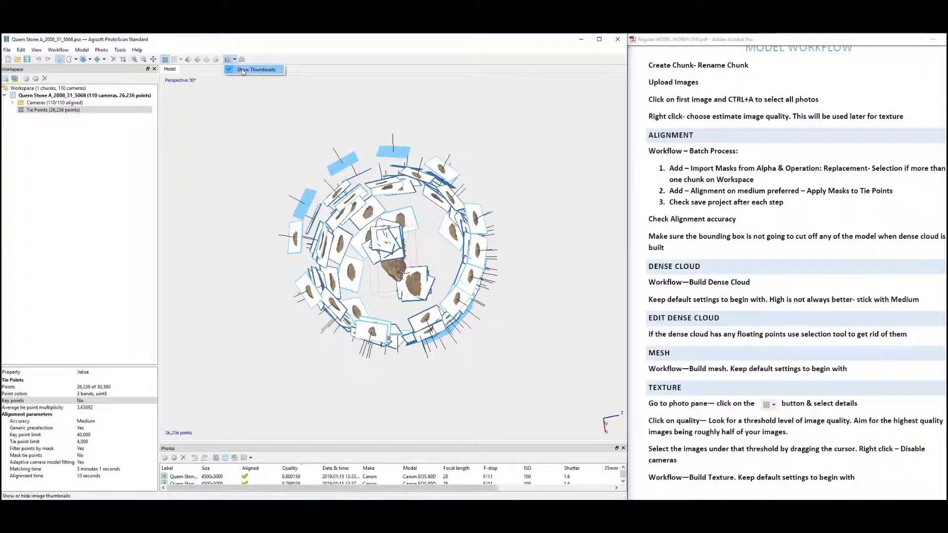
pyautogui.click(254, 70)
# Step: Examine the camera placement around the stone from all sides, both close up and from afar, to check the alignment accuracy
pyautogui.moveTo(417, 276); pyautogui.dragTo(415, 217)
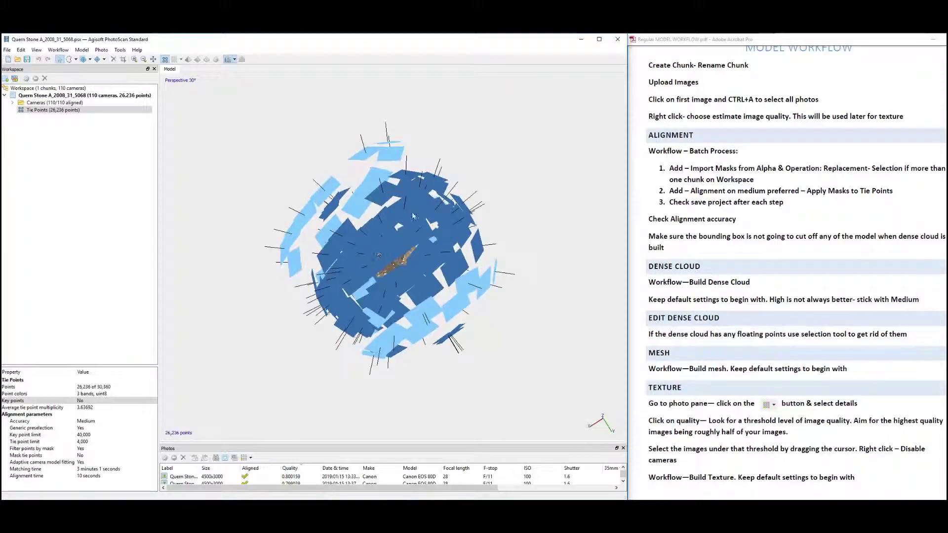
pyautogui.scroll(3, 415, 217)
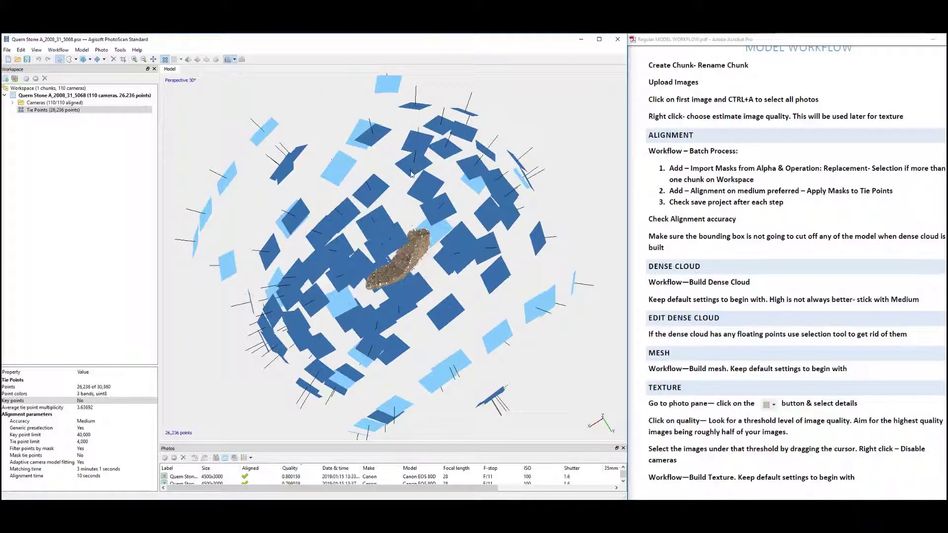
pyautogui.moveTo(405, 220); pyautogui.dragTo(337, 199)
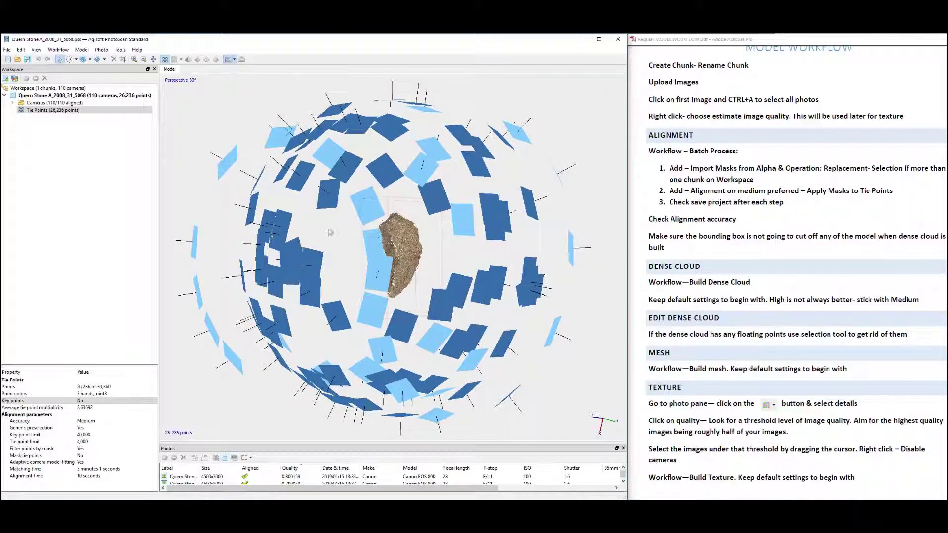
pyautogui.moveTo(291, 232); pyautogui.dragTo(460, 234)
pyautogui.scroll(-5, 459, 234)
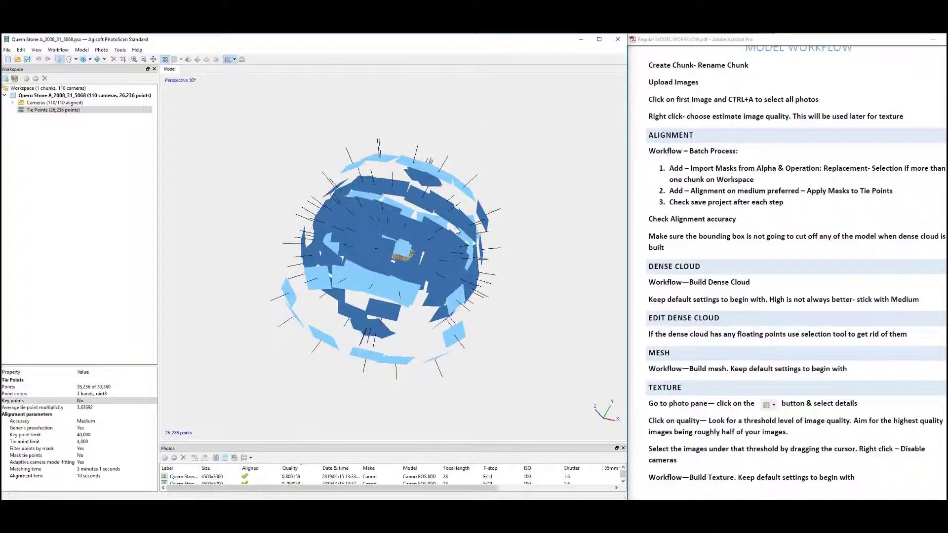
pyautogui.moveTo(325, 241); pyautogui.dragTo(422, 256)
pyautogui.moveTo(344, 350); pyautogui.dragTo(452, 211)
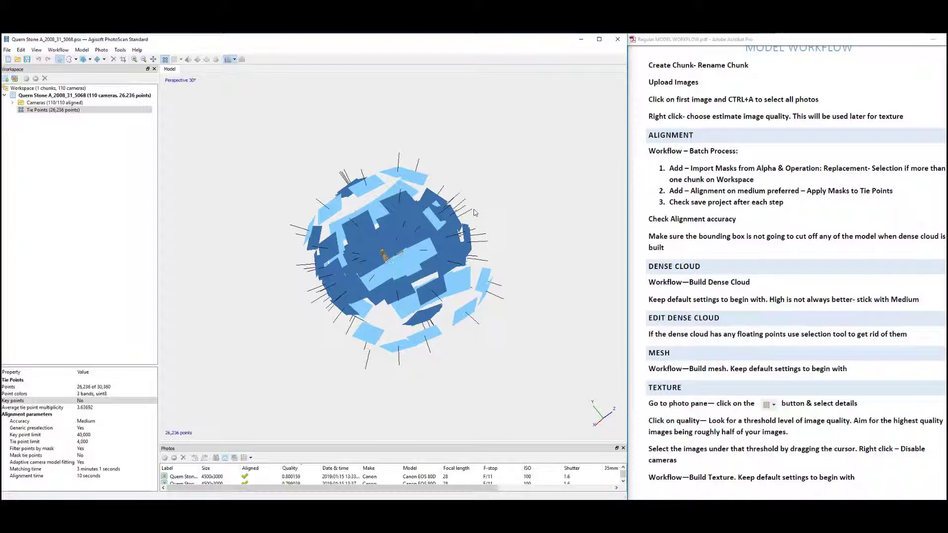
pyautogui.moveTo(474, 212); pyautogui.dragTo(403, 247)
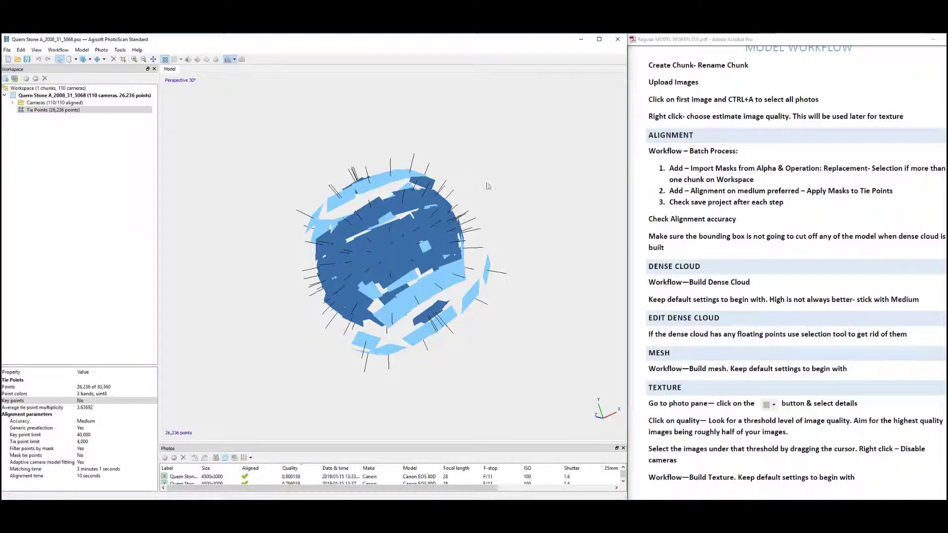
pyautogui.moveTo(401, 237); pyautogui.dragTo(458, 276)
pyautogui.scroll(4, 458, 276)
pyautogui.scroll(3, 458, 275)
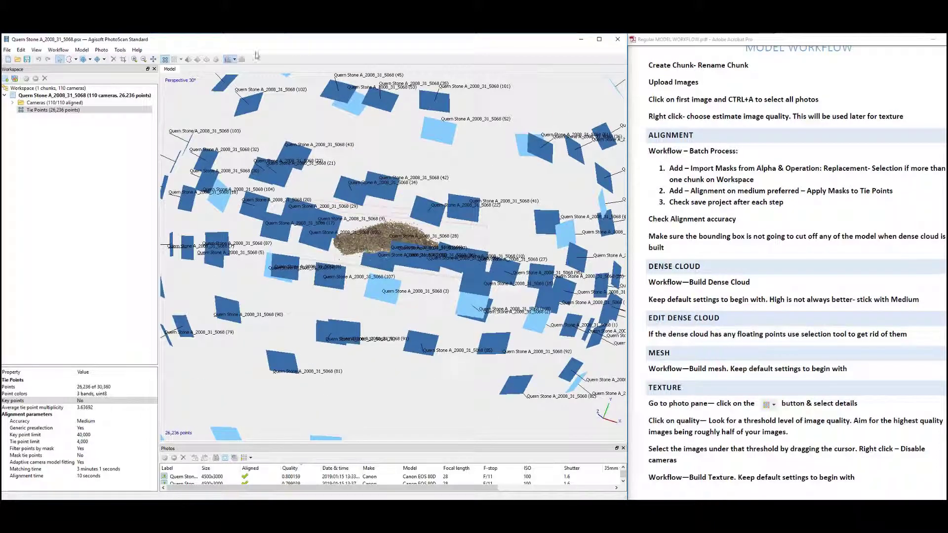
# Step: Hide the cameras, check from several angles whether the bounding box encloses the whole stone, and look at the region editing options
pyautogui.click(228, 62)
pyautogui.moveTo(382, 202); pyautogui.dragTo(399, 296)
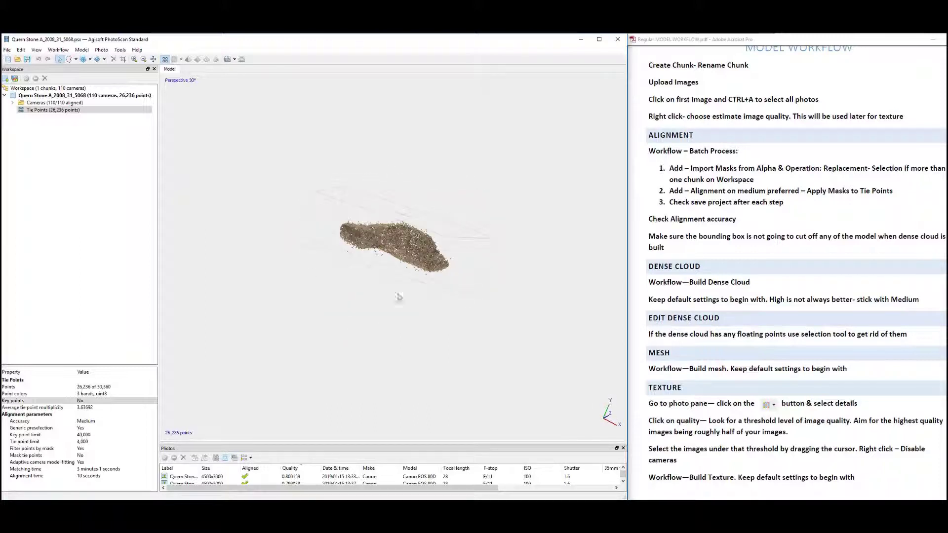
pyautogui.moveTo(335, 249); pyautogui.dragTo(473, 256)
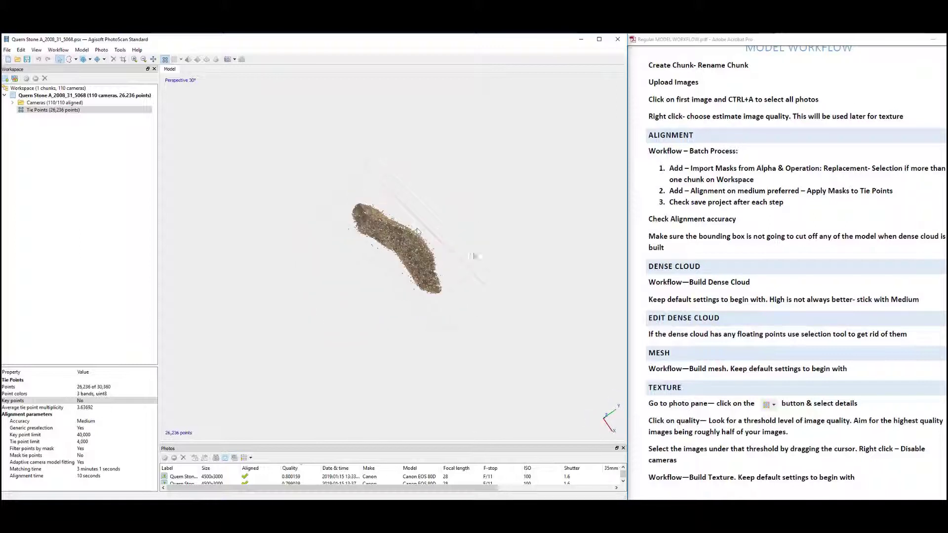
pyautogui.moveTo(417, 231); pyautogui.dragTo(385, 230)
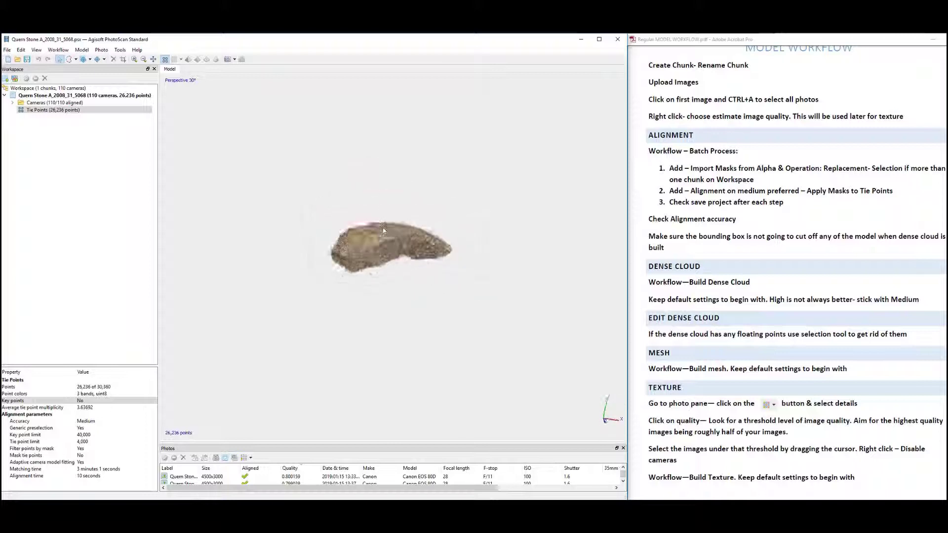
pyautogui.click(91, 59)
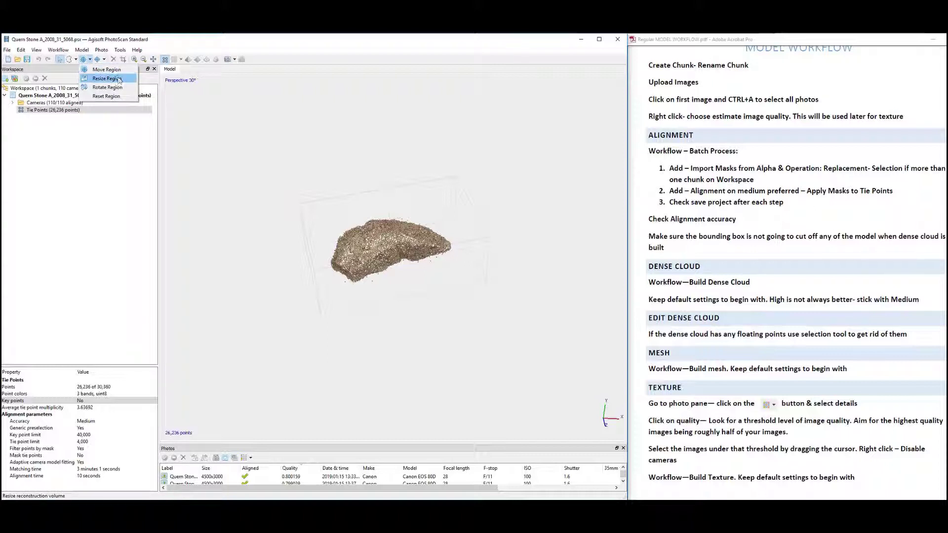
pyautogui.click(387, 123)
# Step: Save the project before building the dense cloud
pyautogui.click(58, 50)
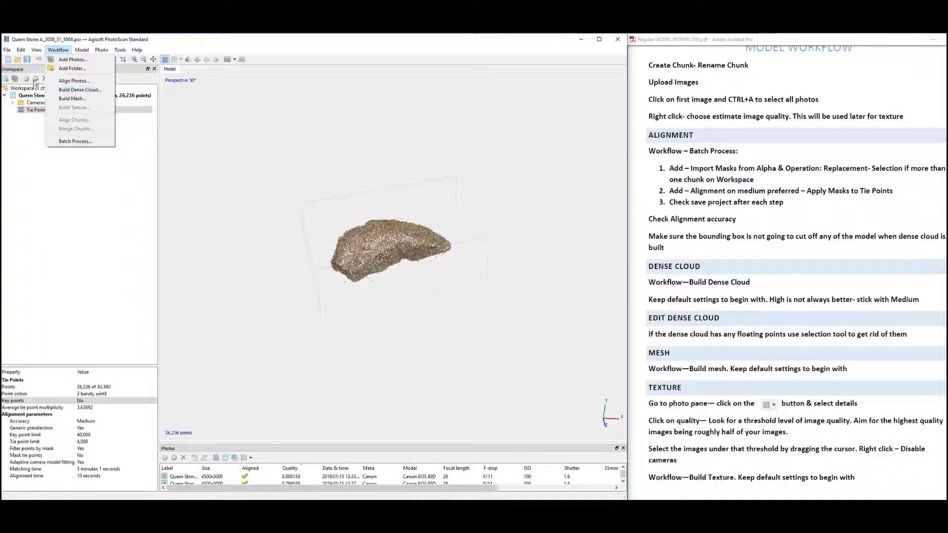
pyautogui.click(6, 49)
pyautogui.click(6, 50)
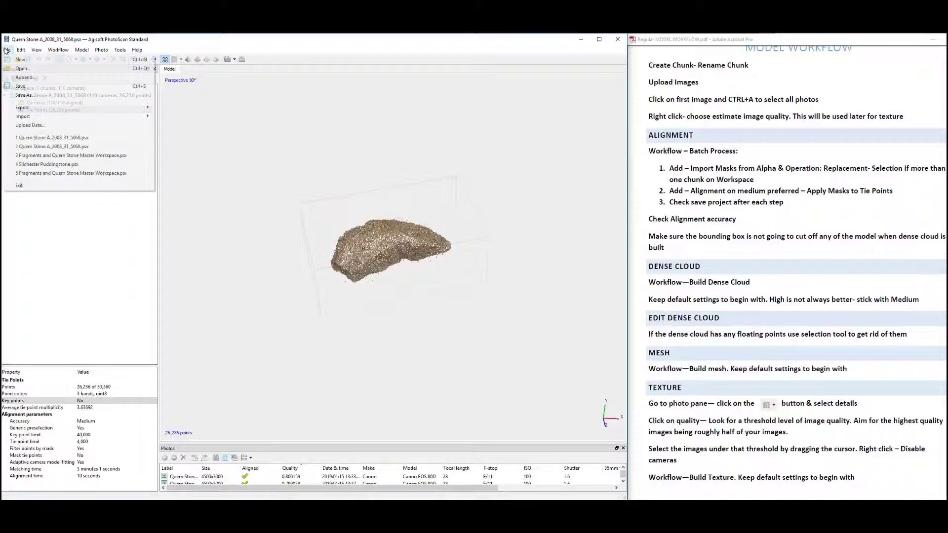
pyautogui.click(36, 89)
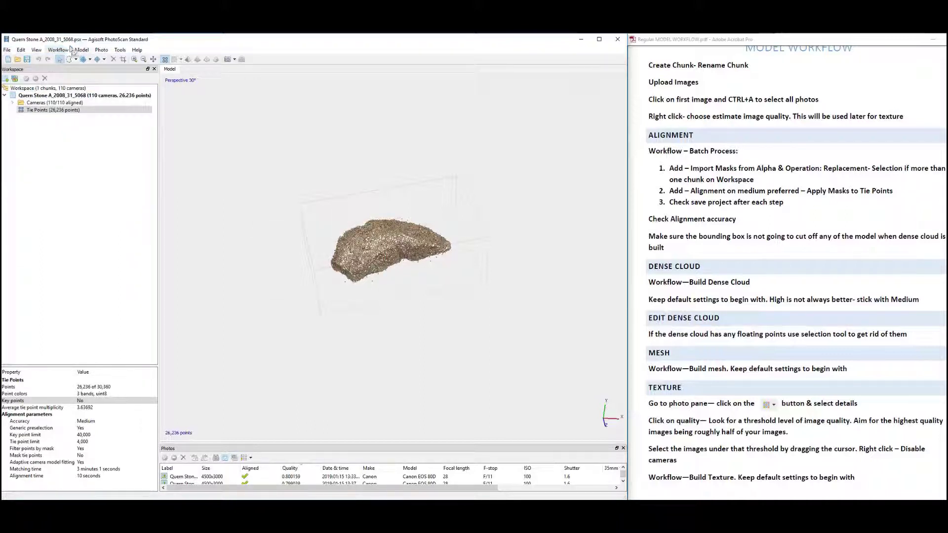
# Step: Build the dense cloud at Medium quality with Moderate depth filtering and point colors calculated
pyautogui.click(58, 50)
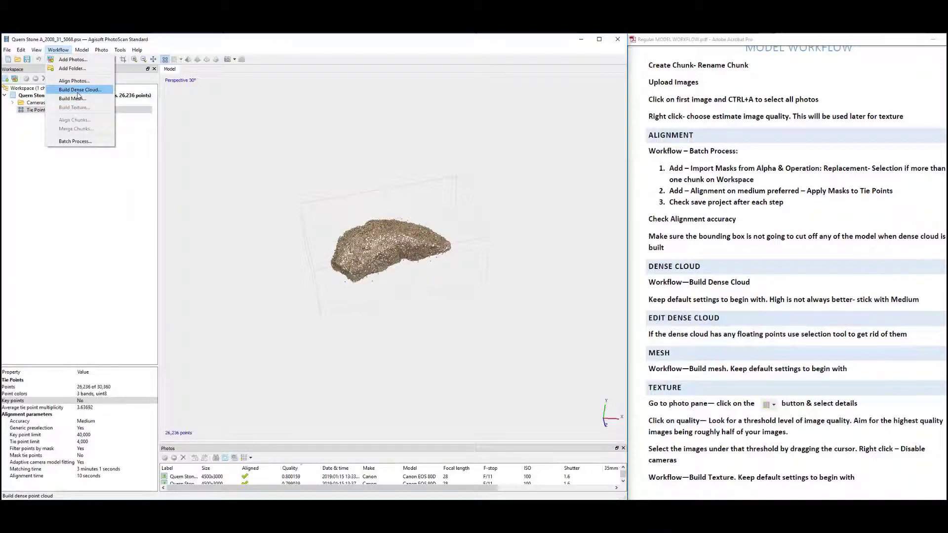
pyautogui.click(78, 92)
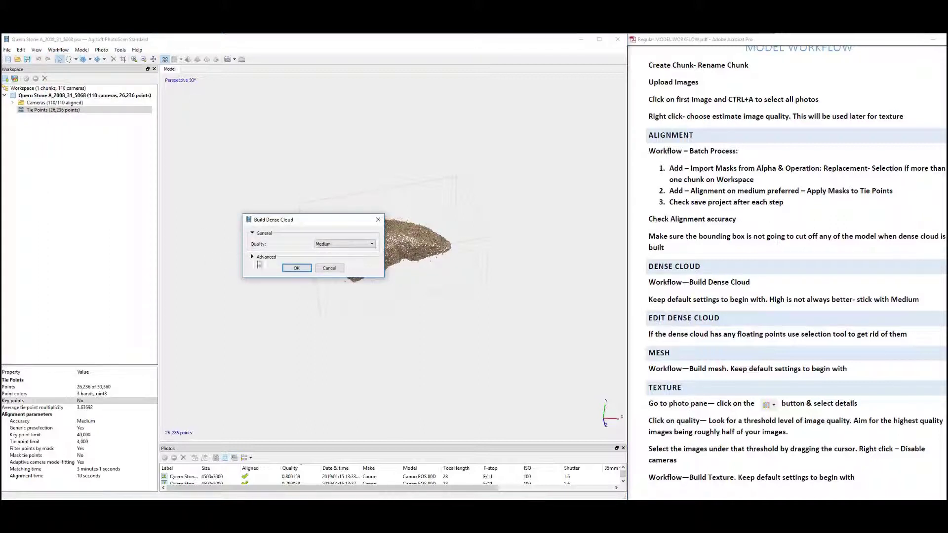
pyautogui.click(257, 257)
pyautogui.click(334, 246)
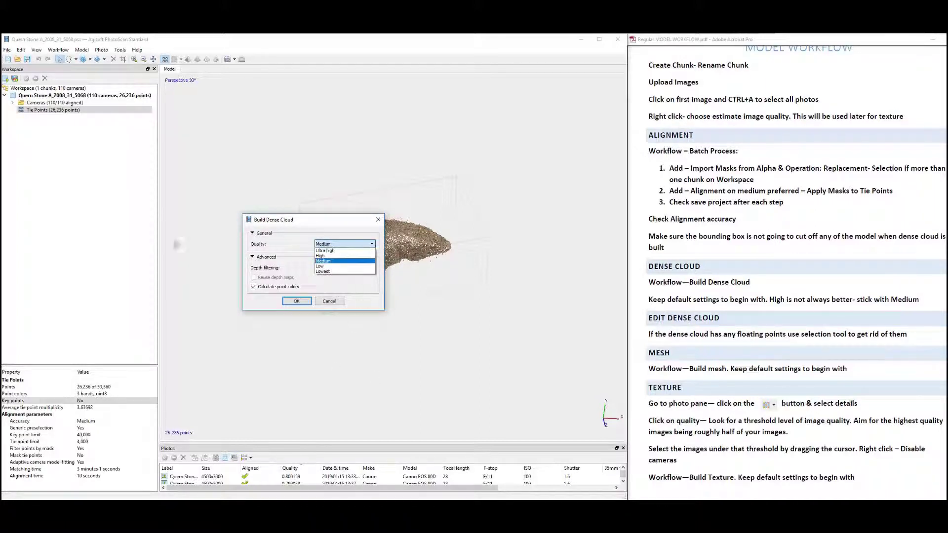
pyautogui.click(317, 262)
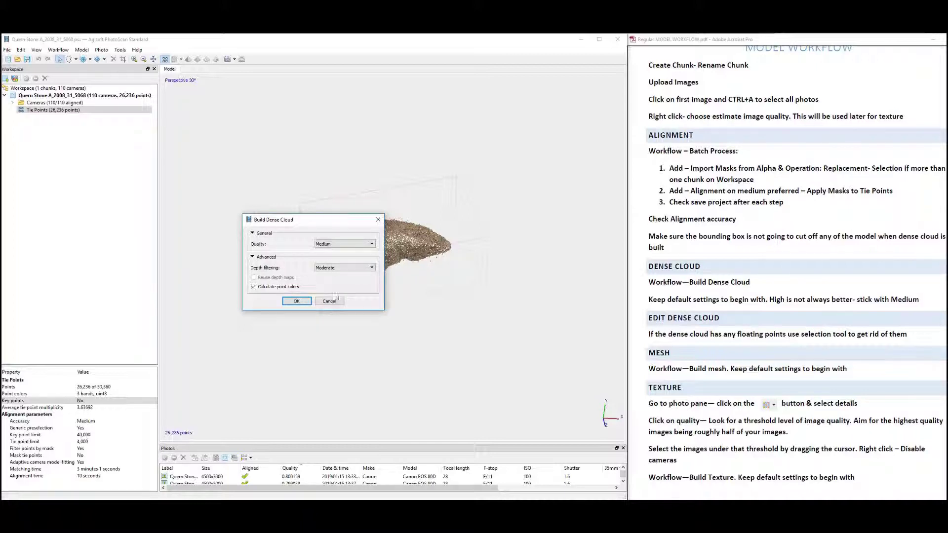
pyautogui.click(298, 301)
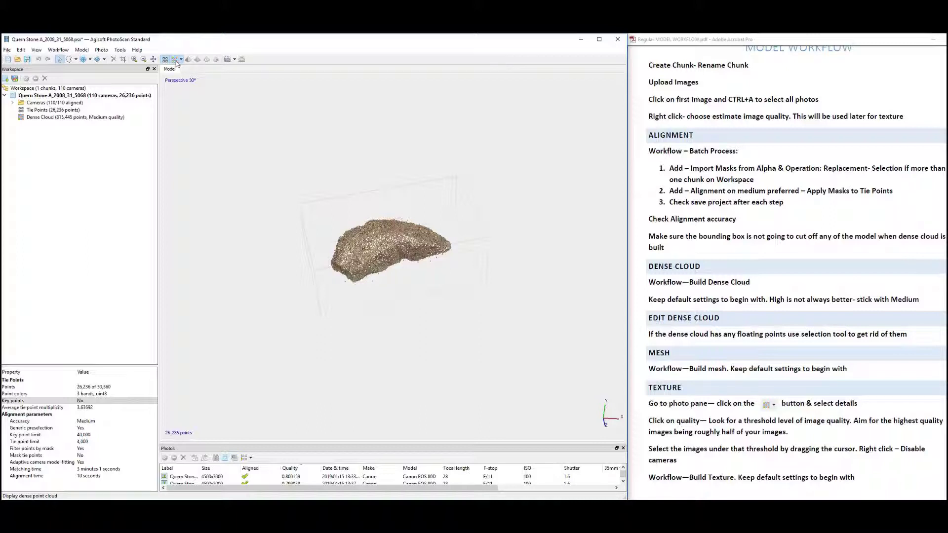
# Step: Display the dense cloud and use Free-Form Selection to delete the clusters of points floating beside the stone
pyautogui.click(176, 60)
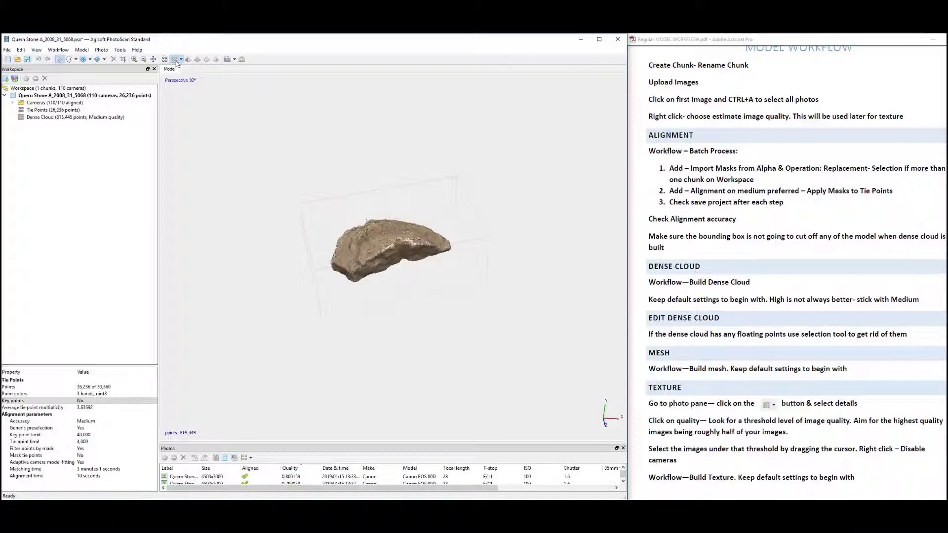
pyautogui.moveTo(398, 171); pyautogui.dragTo(403, 266)
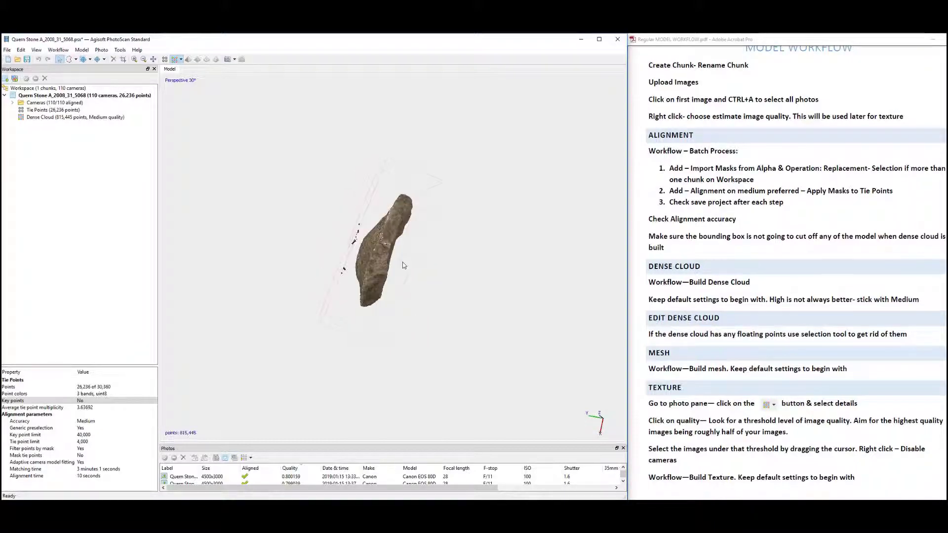
pyautogui.scroll(8, 272, 236)
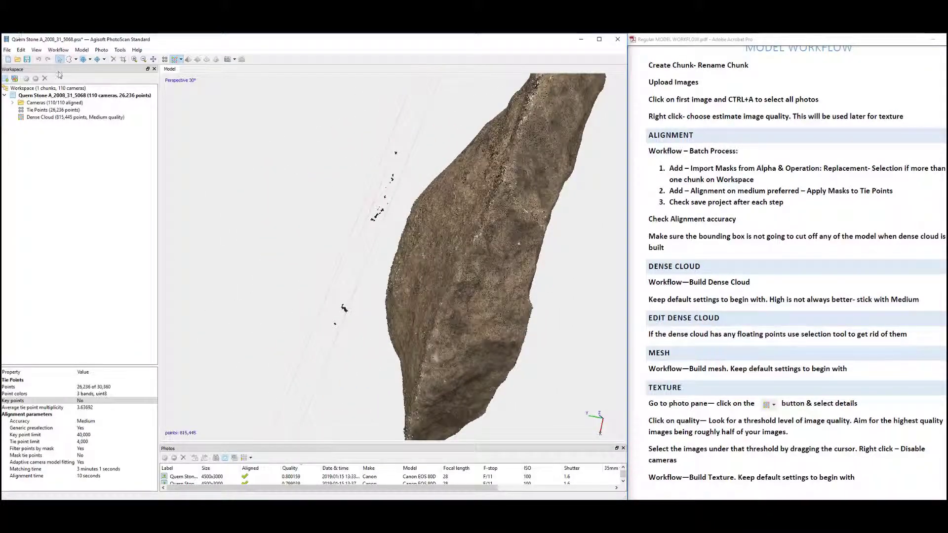
pyautogui.click(76, 59)
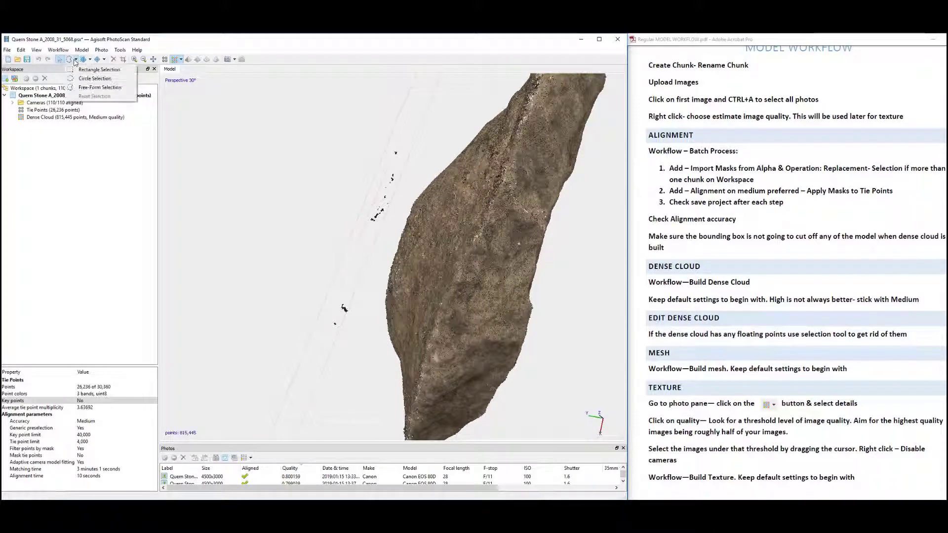
pyautogui.click(85, 91)
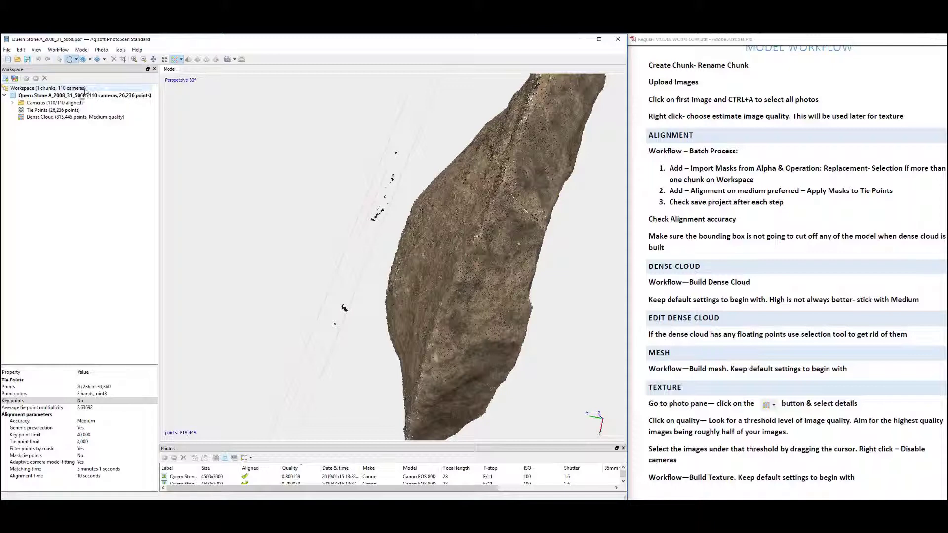
pyautogui.moveTo(402, 143)
pyautogui.mouseDown()
pyautogui.moveTo(345, 195)
pyautogui.moveTo(314, 371)
pyautogui.moveTo(345, 390)
pyautogui.mouseUp()
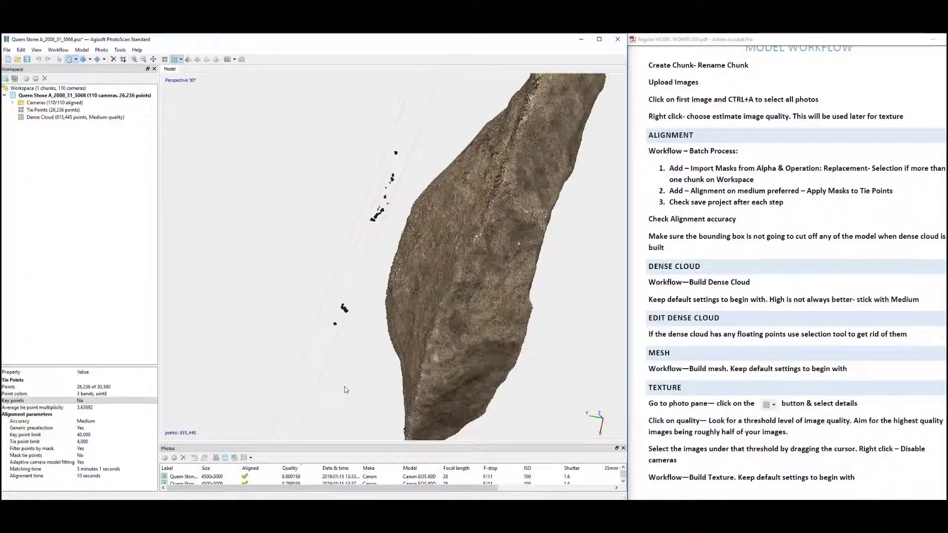
pyautogui.press('Delete')
# Step: Delete the few stray points floating just above the stone's upper edge with the free-form selection
pyautogui.scroll(-4, 344, 394)
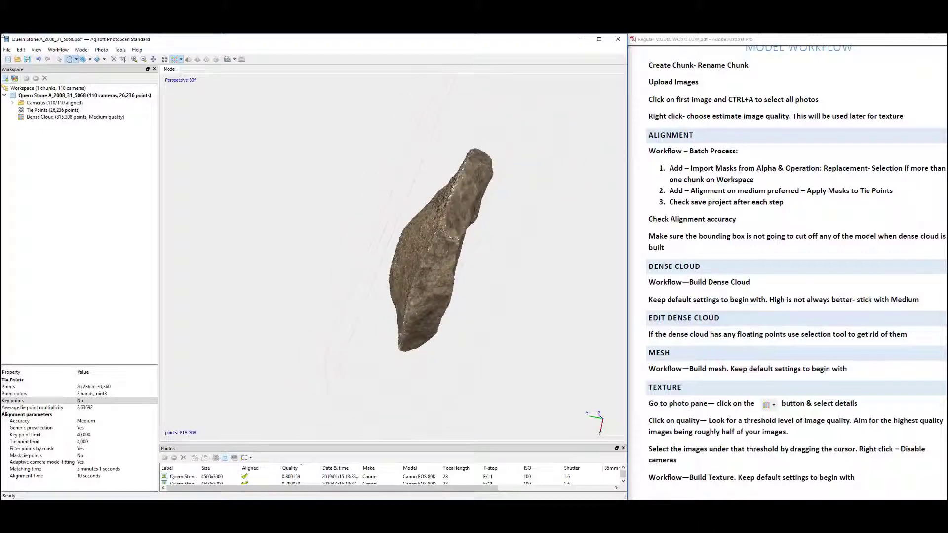
pyautogui.click(59, 59)
pyautogui.moveTo(525, 234); pyautogui.dragTo(341, 252)
pyautogui.scroll(10, 309, 269)
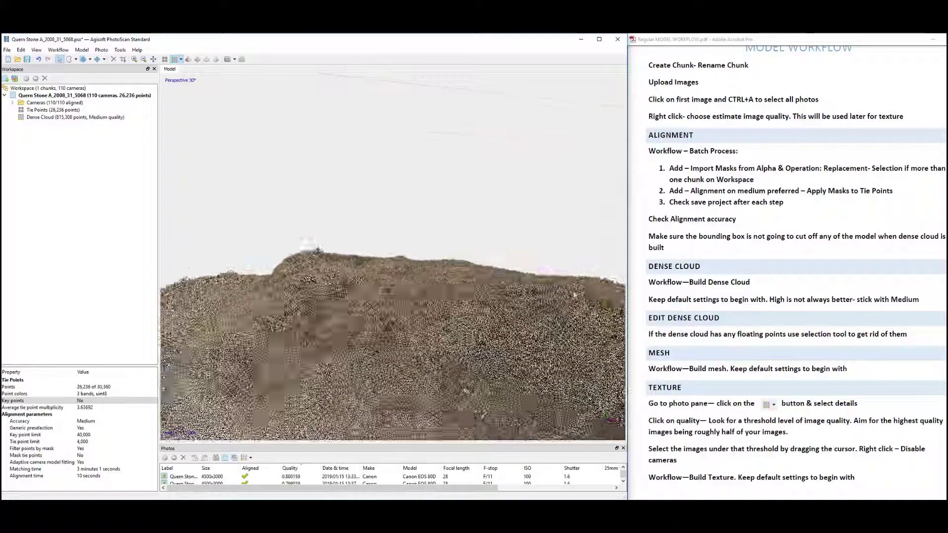
pyautogui.click(68, 59)
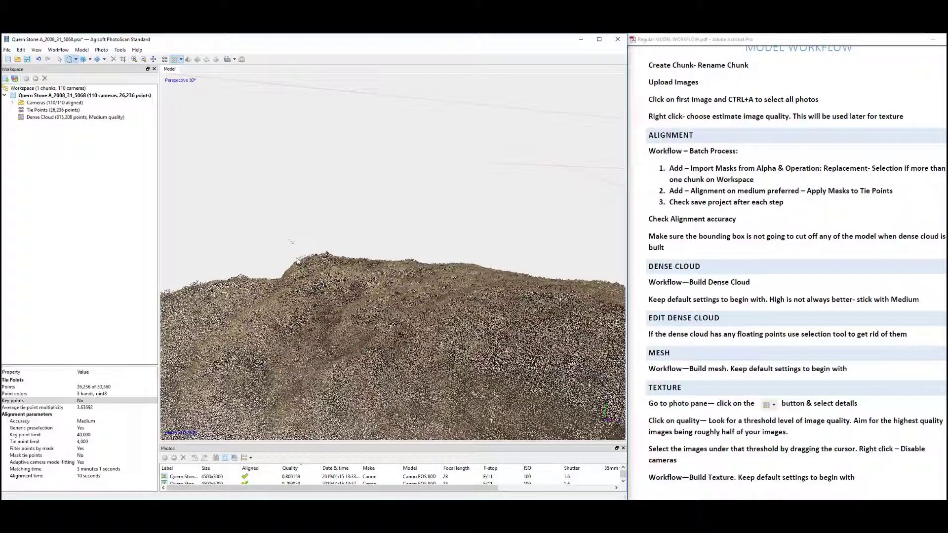
pyautogui.moveTo(297, 261)
pyautogui.mouseDown()
pyautogui.moveTo(260, 234)
pyautogui.moveTo(346, 183)
pyautogui.mouseUp()
pyautogui.click(59, 59)
# Step: Check the dense cloud from several sides for remaining floating points and save the project
pyautogui.moveTo(267, 267); pyautogui.dragTo(247, 259)
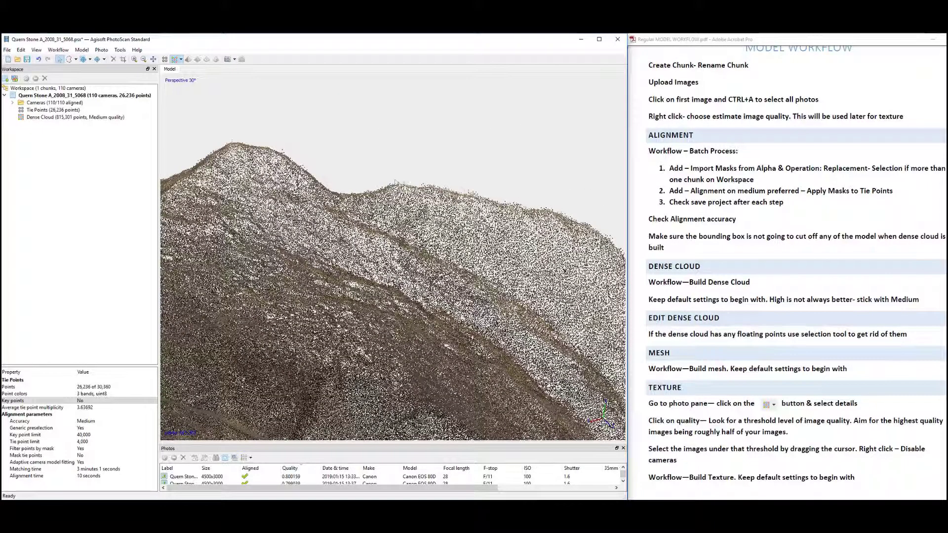
pyautogui.scroll(-2, 399, 182)
pyautogui.scroll(-5, 399, 183)
pyautogui.moveTo(399, 183); pyautogui.dragTo(376, 212)
pyautogui.moveTo(475, 282); pyautogui.dragTo(558, 262)
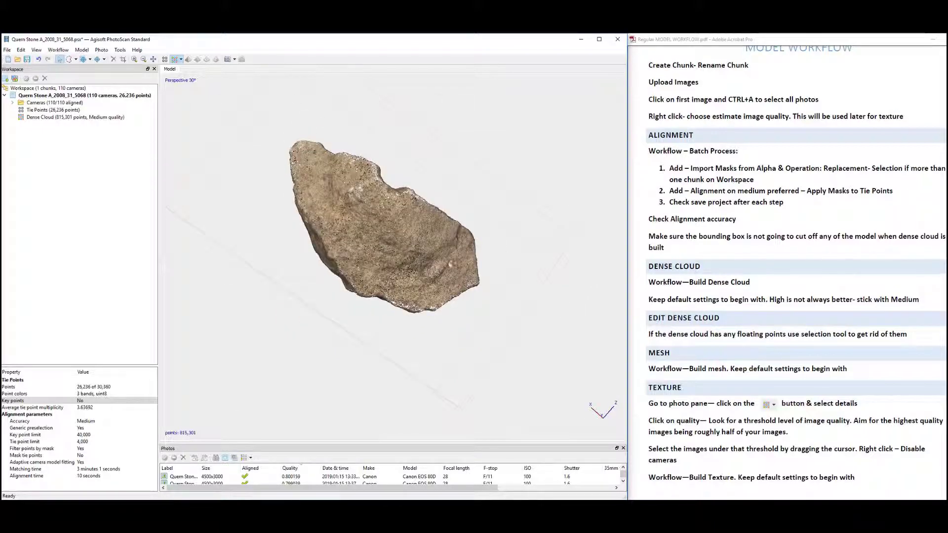
pyautogui.moveTo(511, 312); pyautogui.dragTo(468, 307)
pyautogui.moveTo(333, 310); pyautogui.dragTo(370, 324)
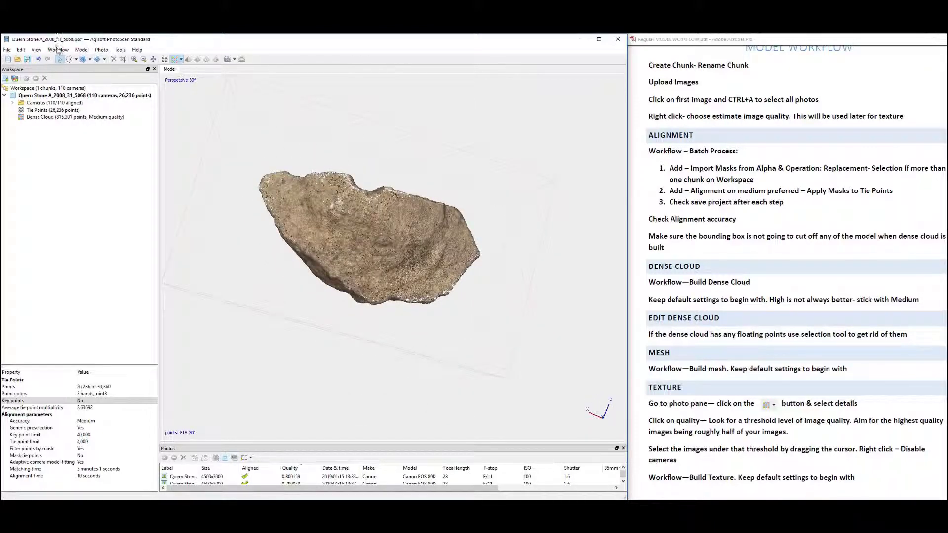
pyautogui.click(7, 50)
pyautogui.click(18, 85)
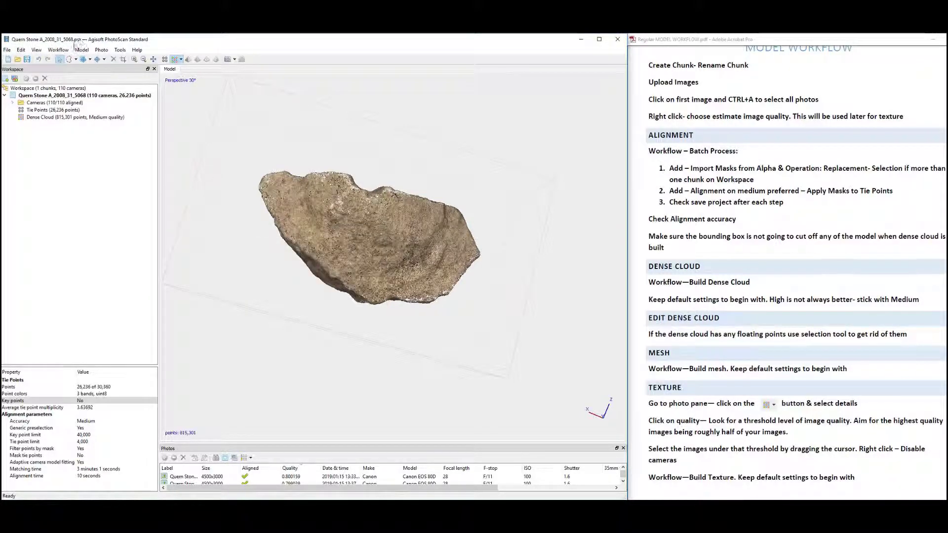
# Step: Build the mesh from the dense cloud with surface type Arbitrary (3D), face count High (180,000) and the default advanced settings
pyautogui.click(57, 50)
pyautogui.click(69, 98)
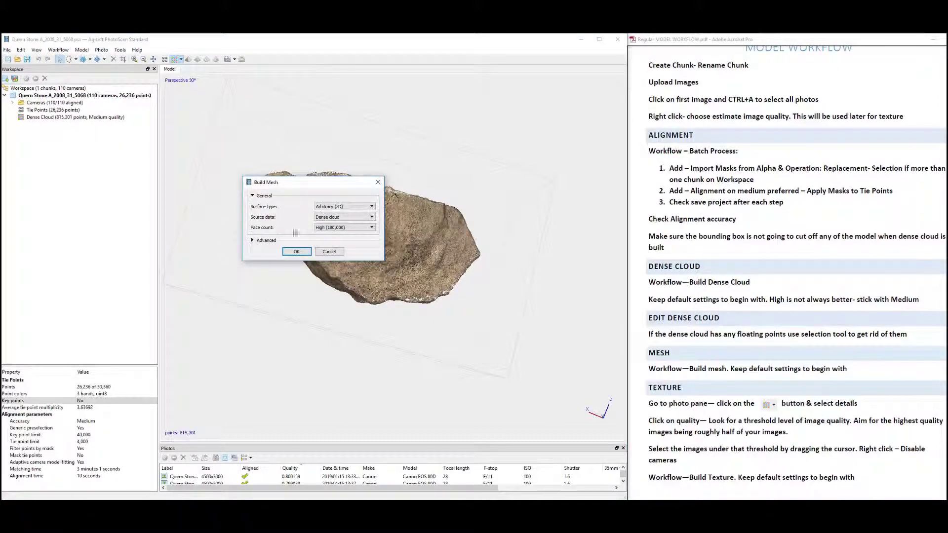
pyautogui.click(253, 240)
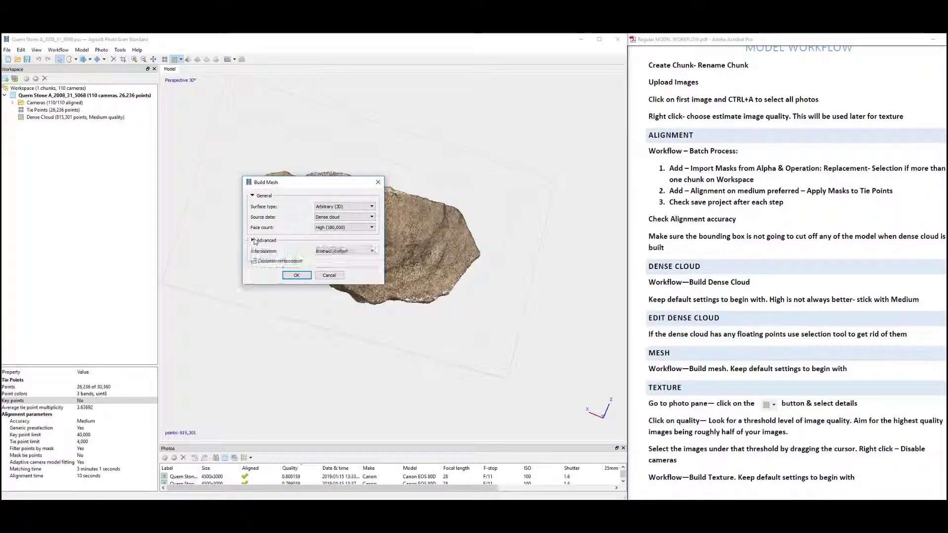
pyautogui.click(296, 275)
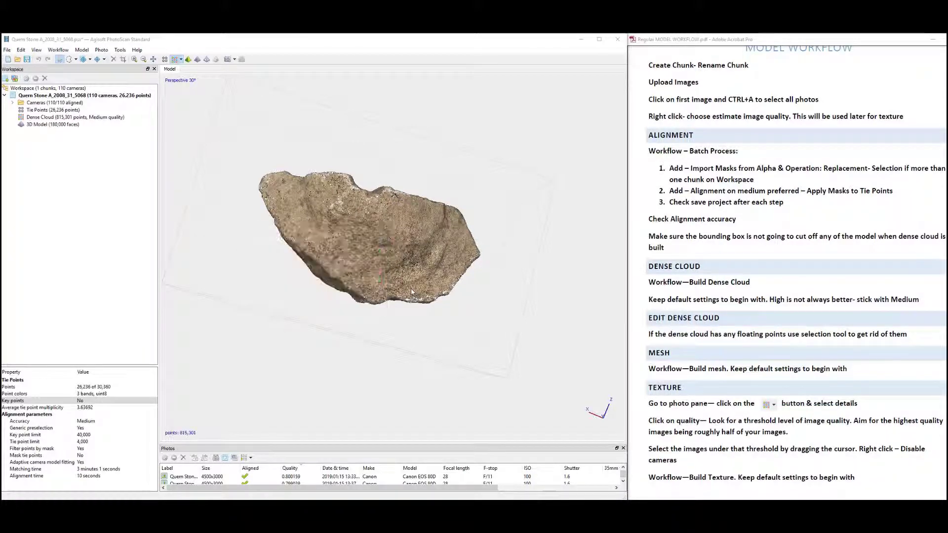
# Step: Display the 3D model in shaded mode and inspect the stone from several sides
pyautogui.moveTo(400, 151); pyautogui.dragTo(407, 227)
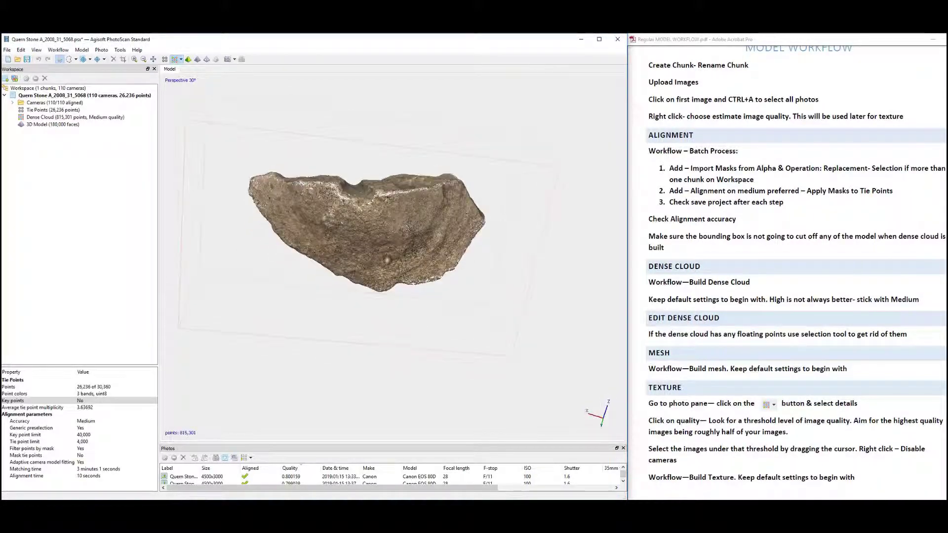
pyautogui.moveTo(388, 258)
pyautogui.mouseDown()
pyautogui.moveTo(269, 296)
pyautogui.moveTo(338, 232)
pyautogui.moveTo(324, 226)
pyautogui.mouseUp()
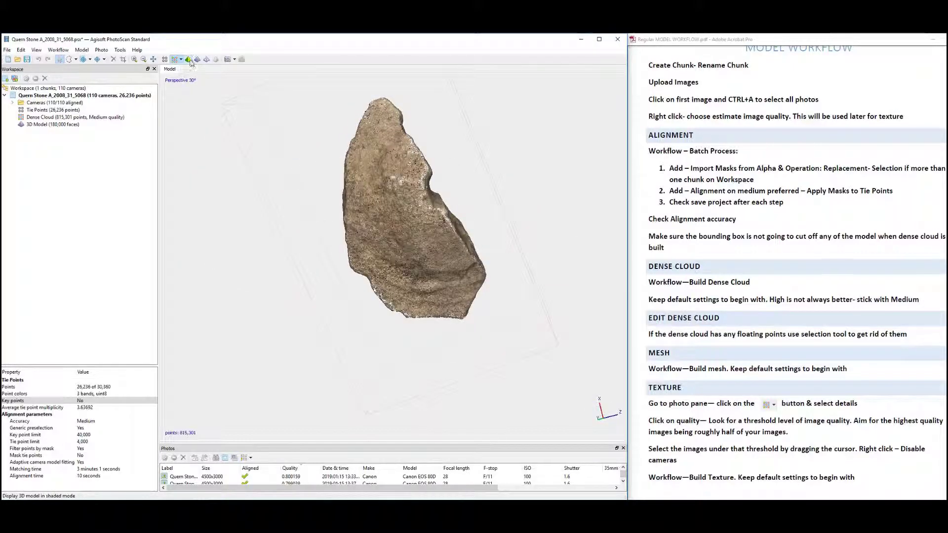
pyautogui.click(189, 60)
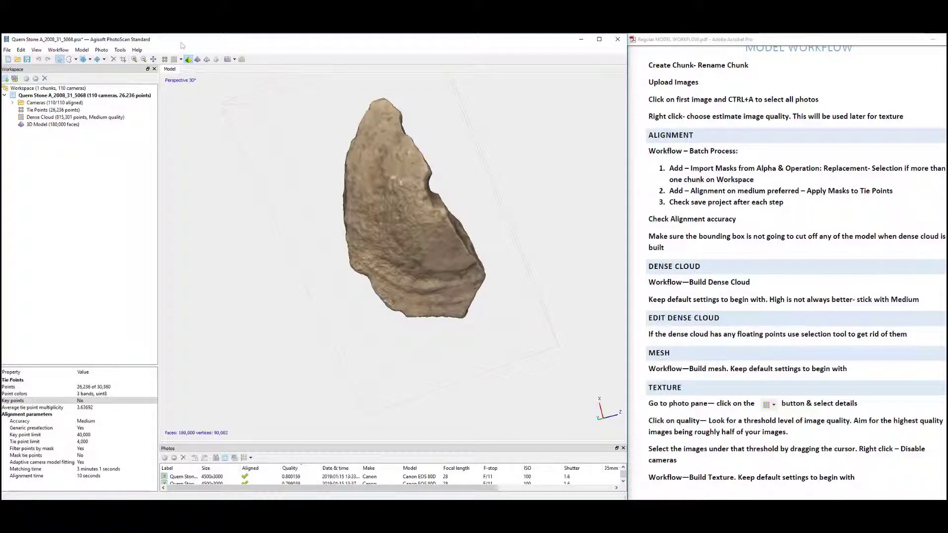
pyautogui.moveTo(308, 260)
pyautogui.mouseDown()
pyautogui.moveTo(345, 250)
pyautogui.moveTo(271, 210)
pyautogui.moveTo(375, 211)
pyautogui.moveTo(397, 250)
pyautogui.mouseUp()
pyautogui.moveTo(275, 184); pyautogui.dragTo(431, 197)
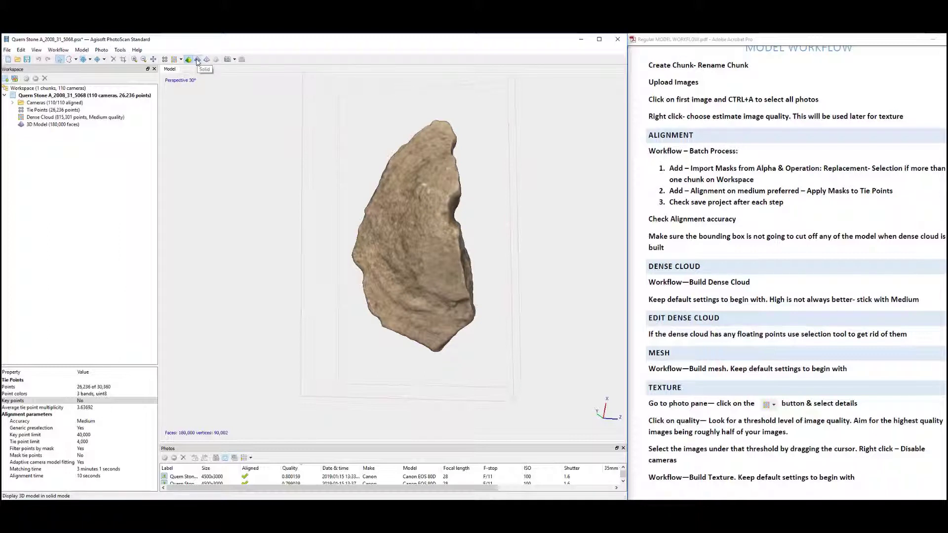
# Step: View the mesh in solid and wireframe modes, examine its triangles up close, and return to the shaded display
pyautogui.click(197, 60)
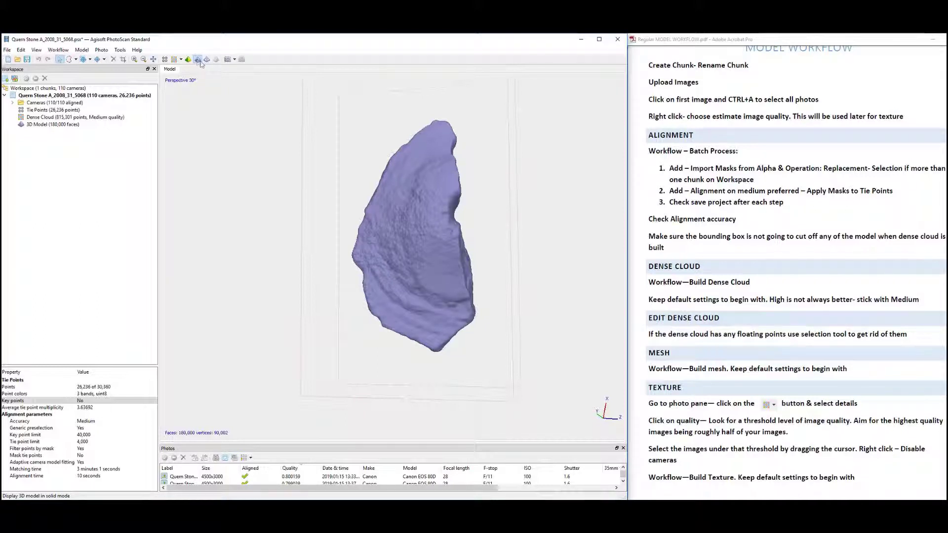
pyautogui.click(207, 60)
pyautogui.moveTo(403, 242); pyautogui.dragTo(385, 267)
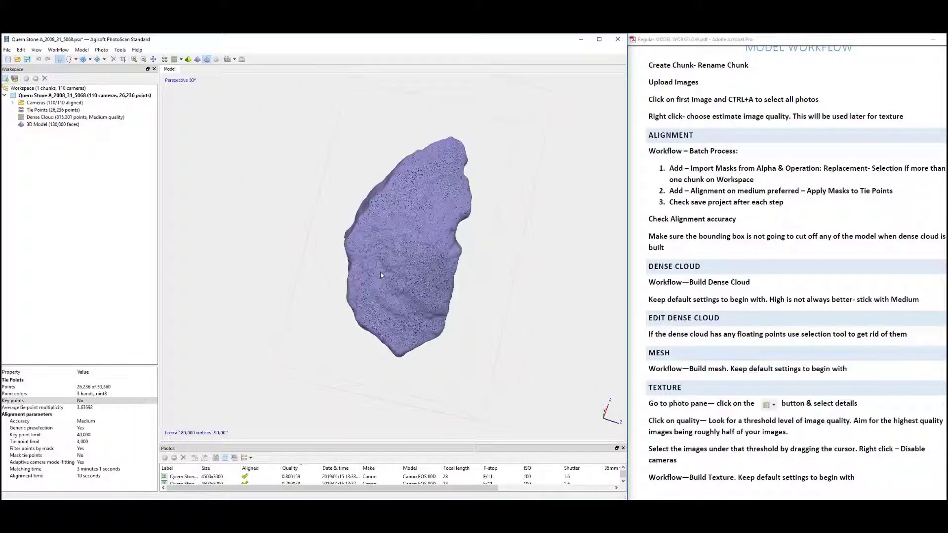
pyautogui.scroll(10, 381, 272)
pyautogui.scroll(-8, 360, 265)
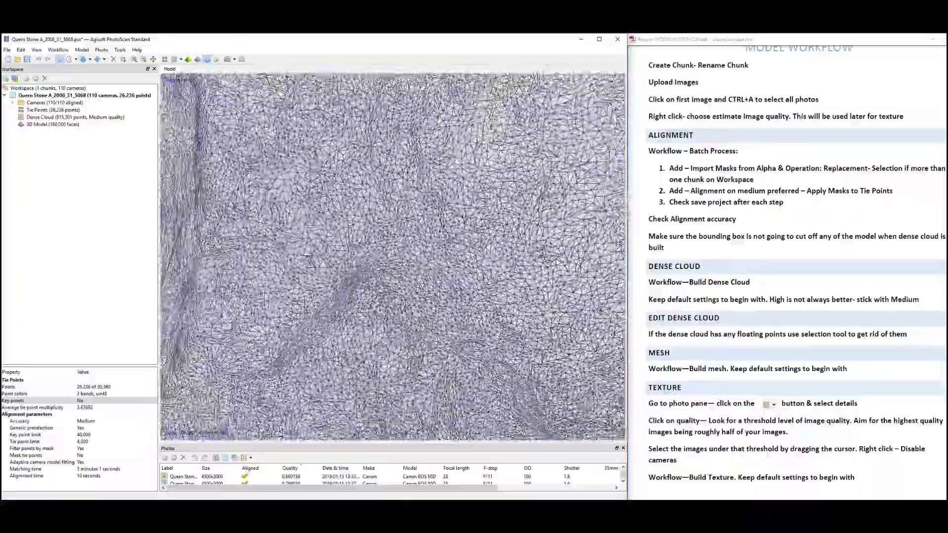
pyautogui.moveTo(363, 276); pyautogui.dragTo(429, 242)
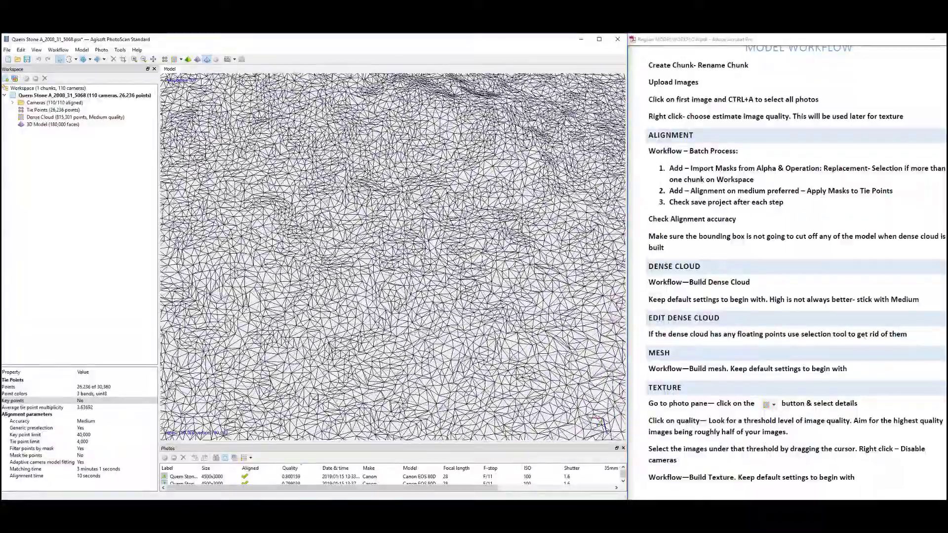
pyautogui.moveTo(407, 293); pyautogui.dragTo(479, 306)
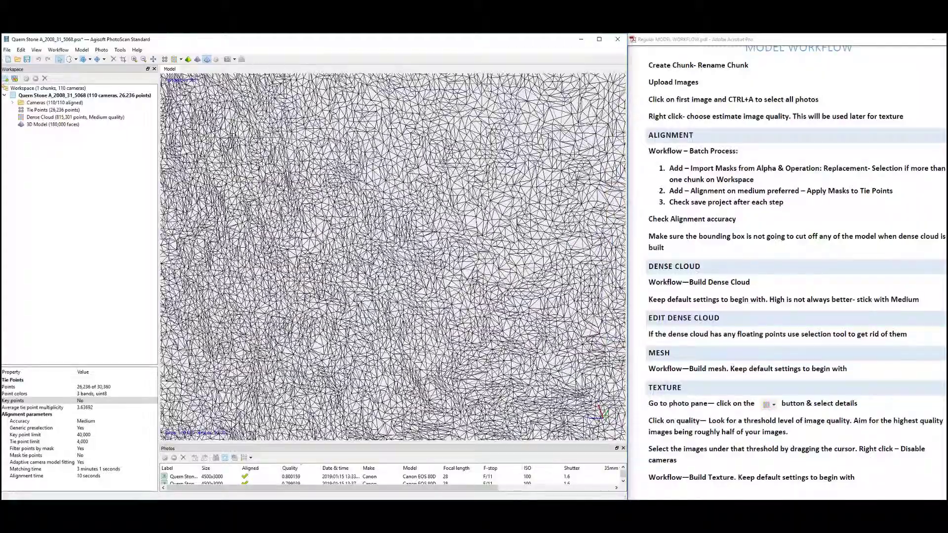
pyautogui.scroll(-10, 355, 296)
pyautogui.moveTo(355, 296); pyautogui.dragTo(507, 332)
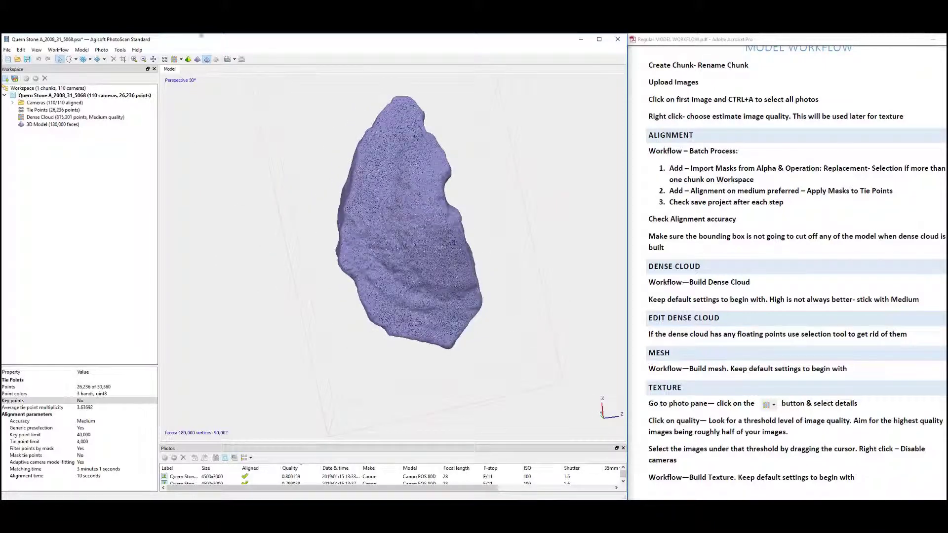
pyautogui.click(207, 61)
pyautogui.click(188, 59)
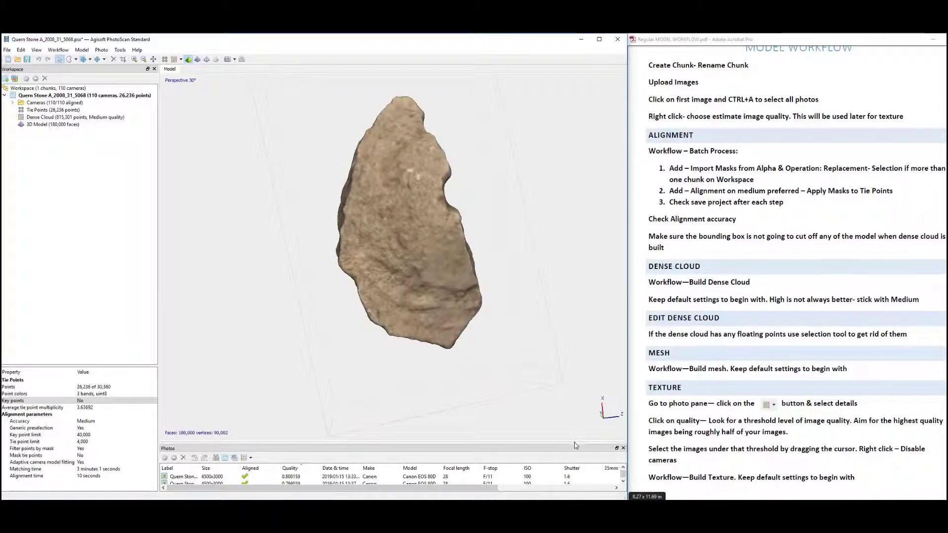
# Step: Enlarge the photo list, preview the photos as large thumbnails, and return to the details view
pyautogui.moveTo(574, 447); pyautogui.dragTo(583, 101)
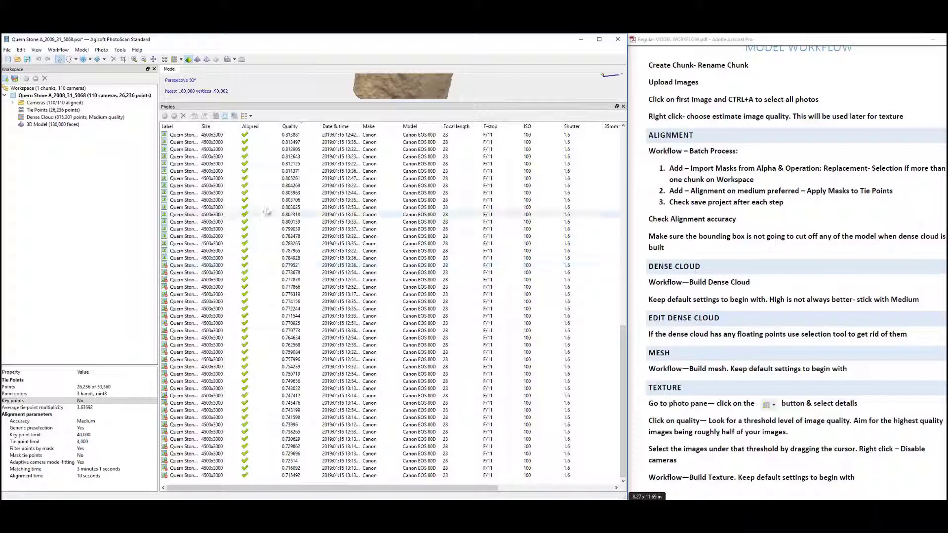
pyautogui.click(250, 117)
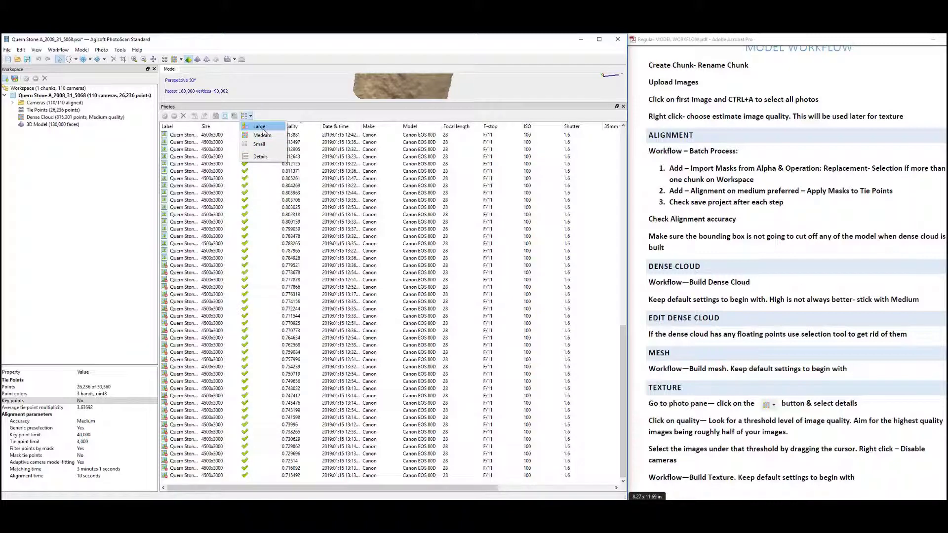
pyautogui.click(259, 127)
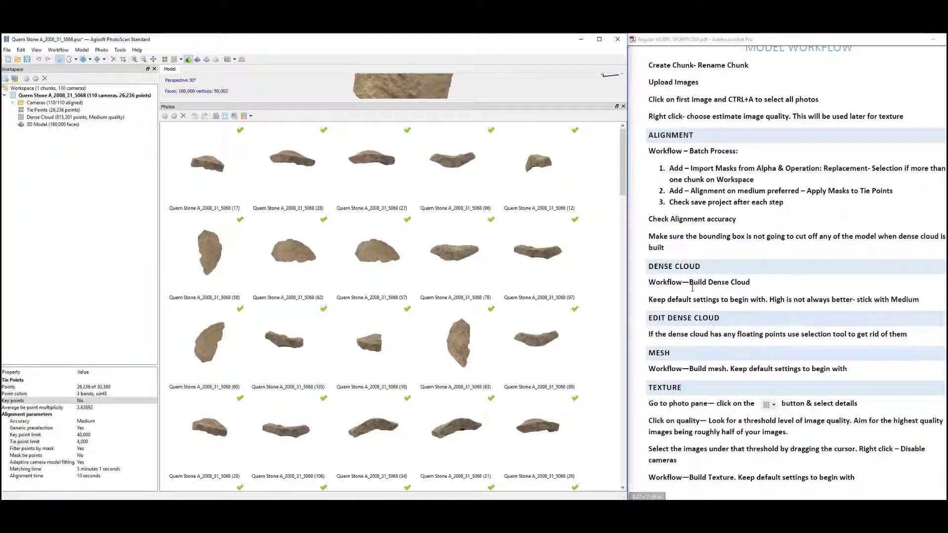
pyautogui.click(251, 117)
pyautogui.click(256, 157)
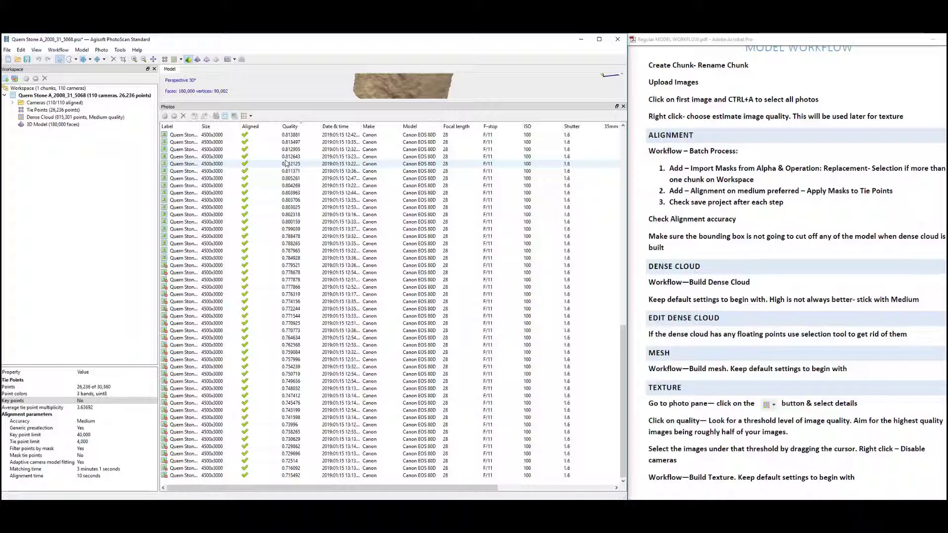
# Step: Review the photos' image quality values and disable the cameras from 0.779521 down to the lowest quality
pyautogui.scroll(10, 277, 173)
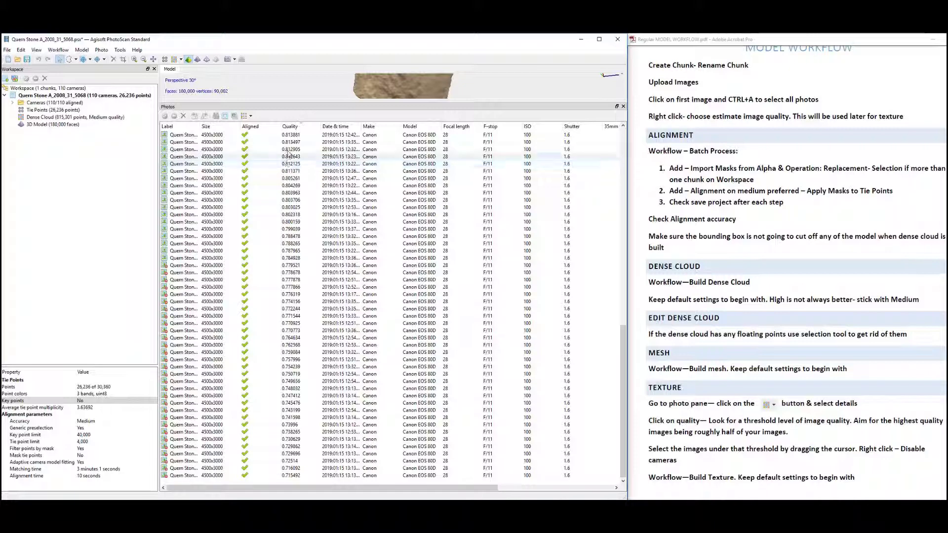
pyautogui.scroll(10, 264, 184)
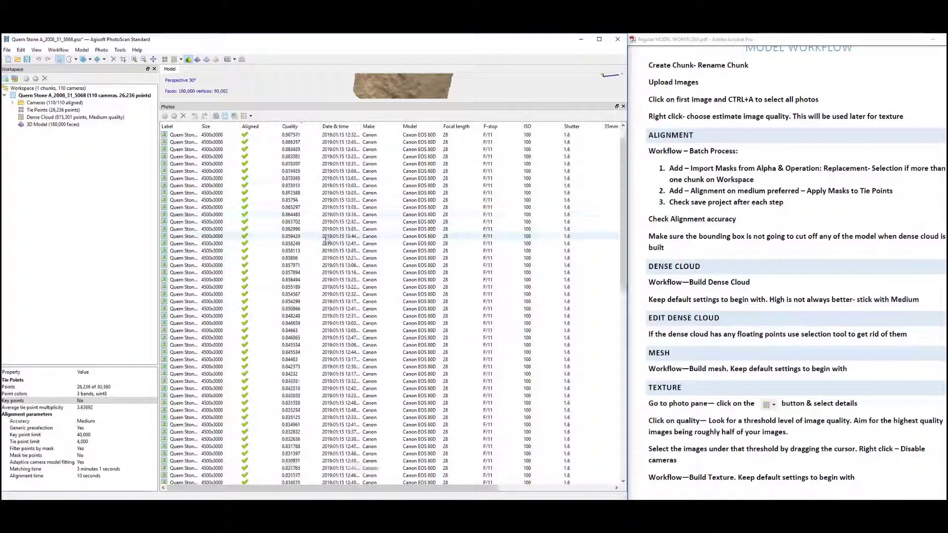
pyautogui.scroll(-7, 323, 242)
pyautogui.scroll(-14, 324, 242)
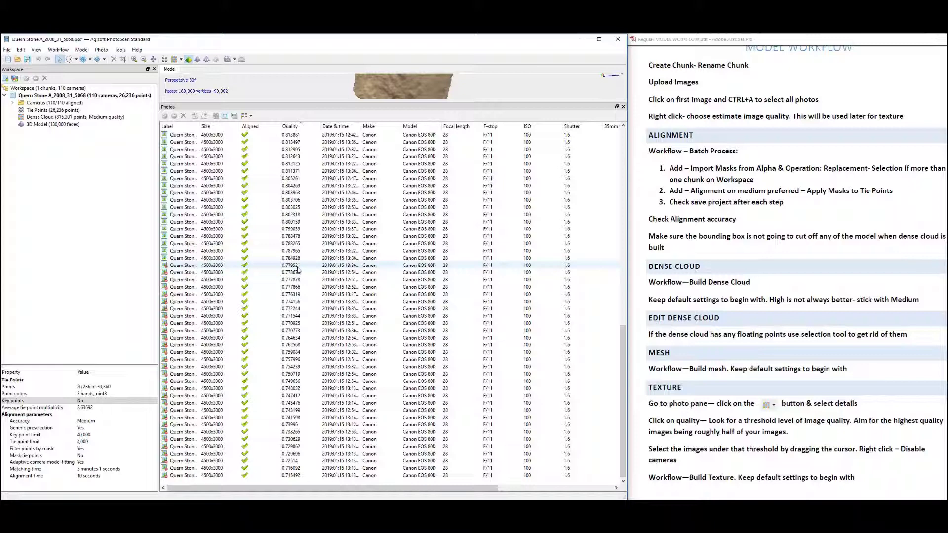
pyautogui.click(297, 267)
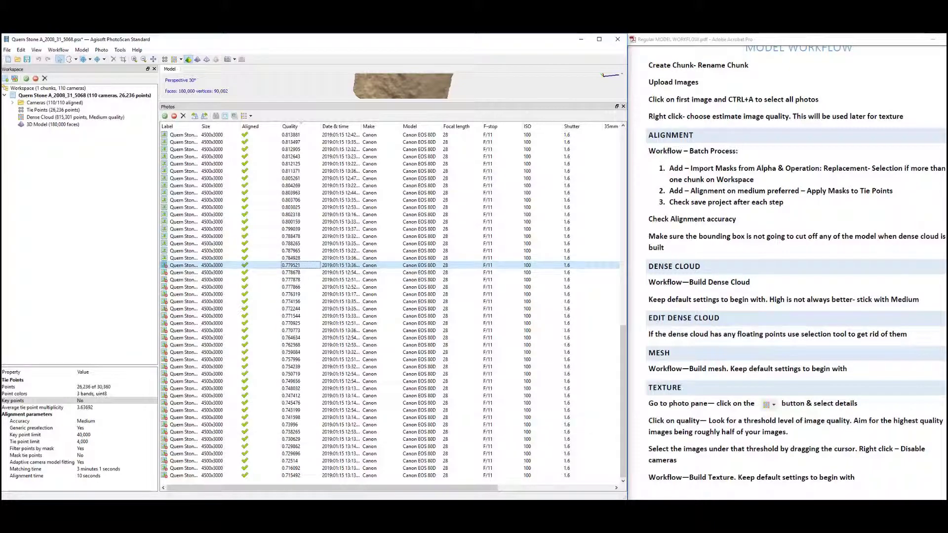
pyautogui.keyDown('shift'); pyautogui.click(292, 475); pyautogui.keyUp('shift')
pyautogui.rightClick(290, 412)
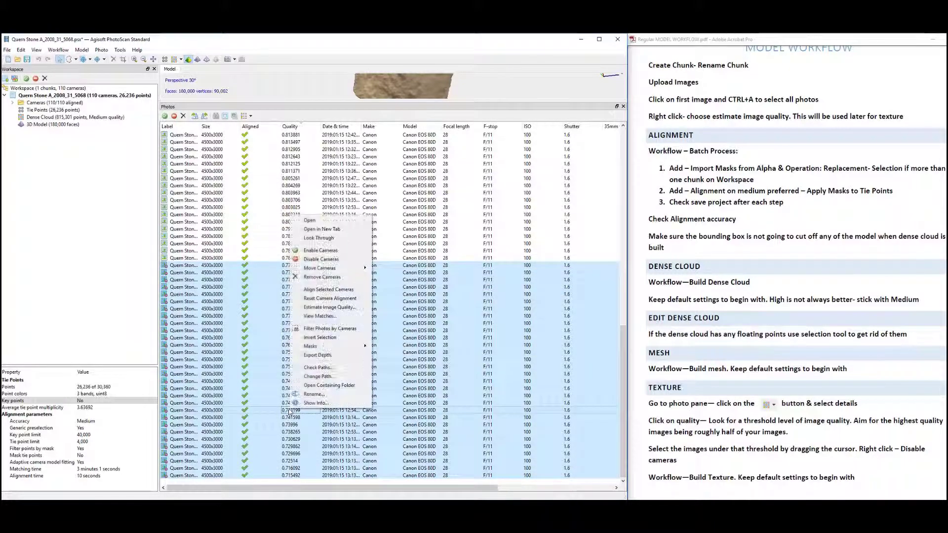
pyautogui.click(328, 260)
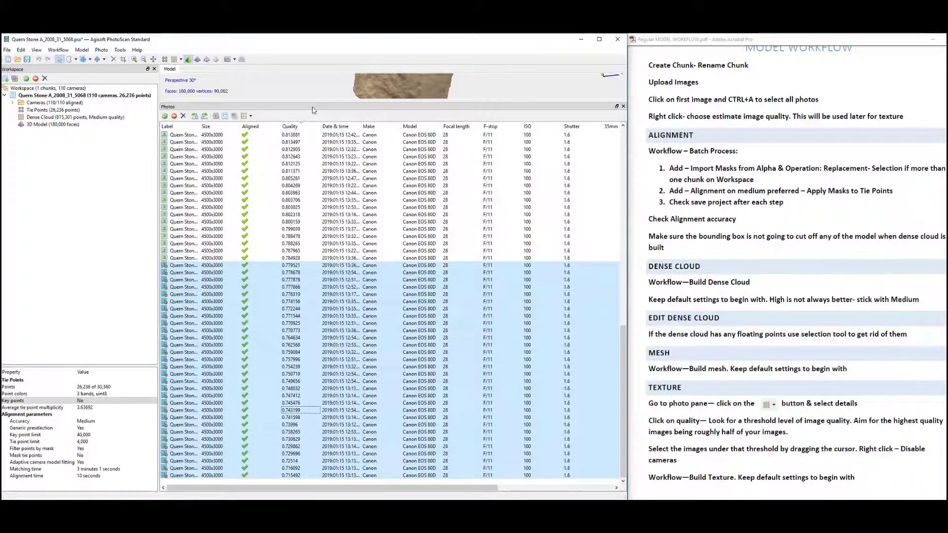
# Step: Shrink the photo list to enlarge the model view again and save the project
pyautogui.moveTo(315, 101); pyautogui.dragTo(316, 444)
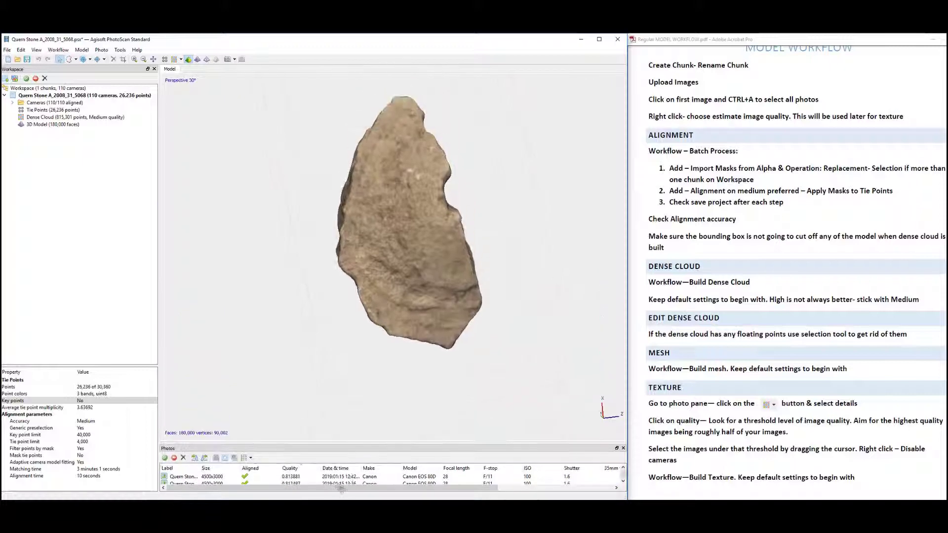
pyautogui.click(7, 50)
pyautogui.click(26, 87)
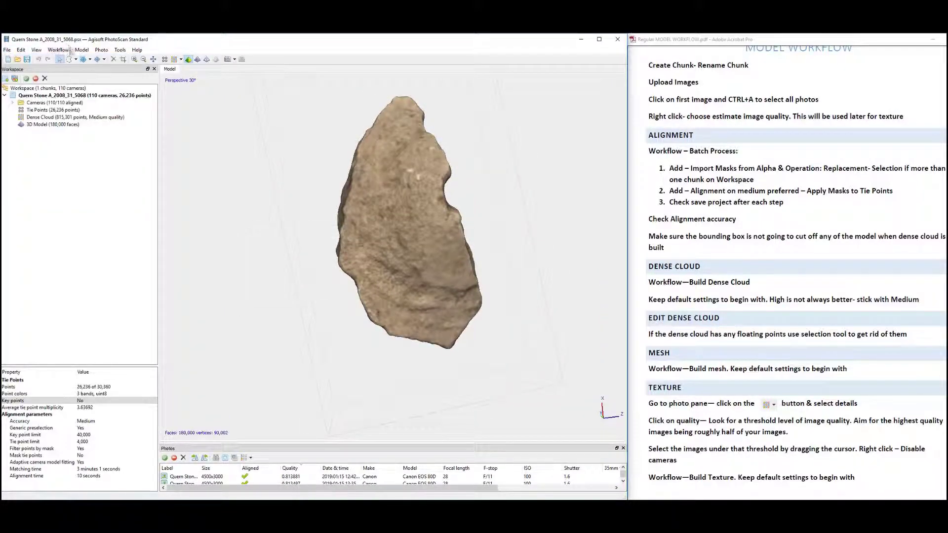
# Step: Build the texture with Generic mapping, Mosaic blending, size 4096 x 1, hole filling off and the ghosting filter turned off
pyautogui.click(58, 50)
pyautogui.click(74, 107)
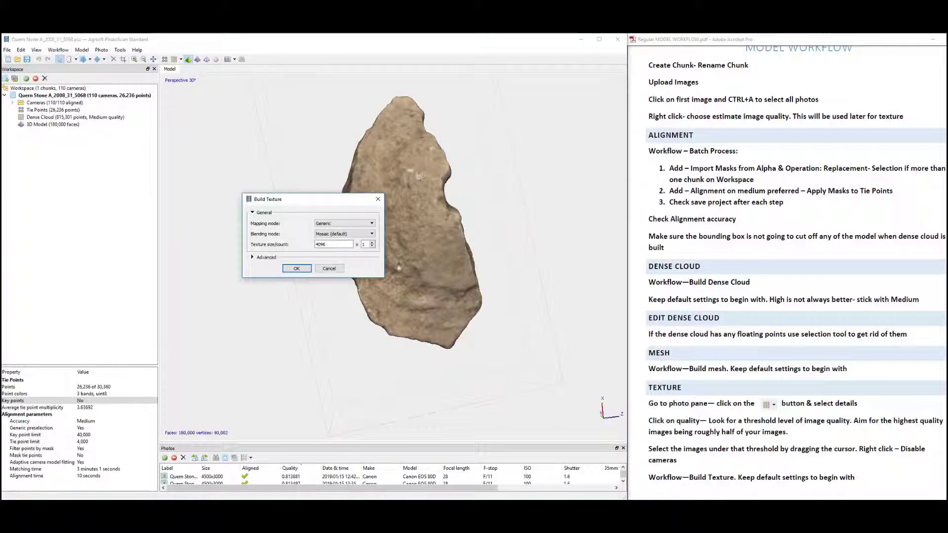
pyautogui.click(253, 258)
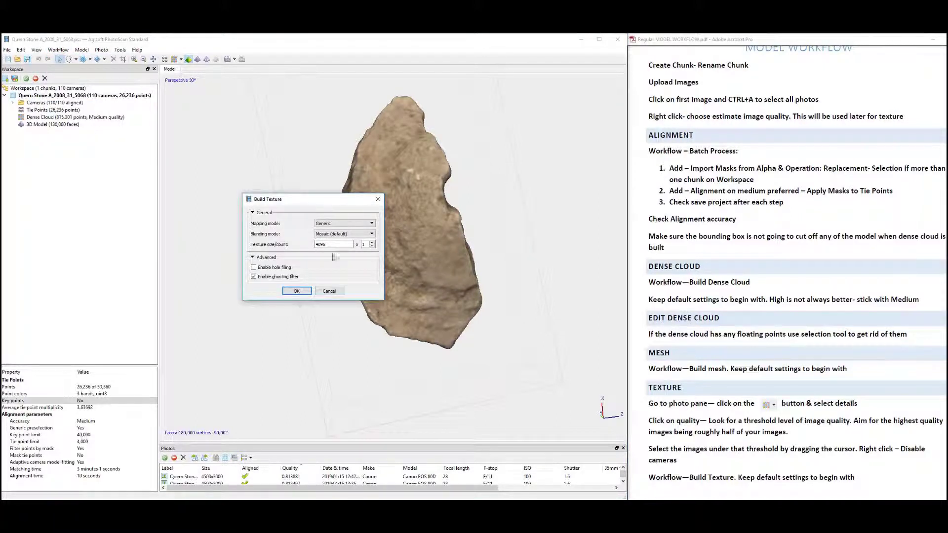
pyautogui.click(254, 277)
pyautogui.click(301, 292)
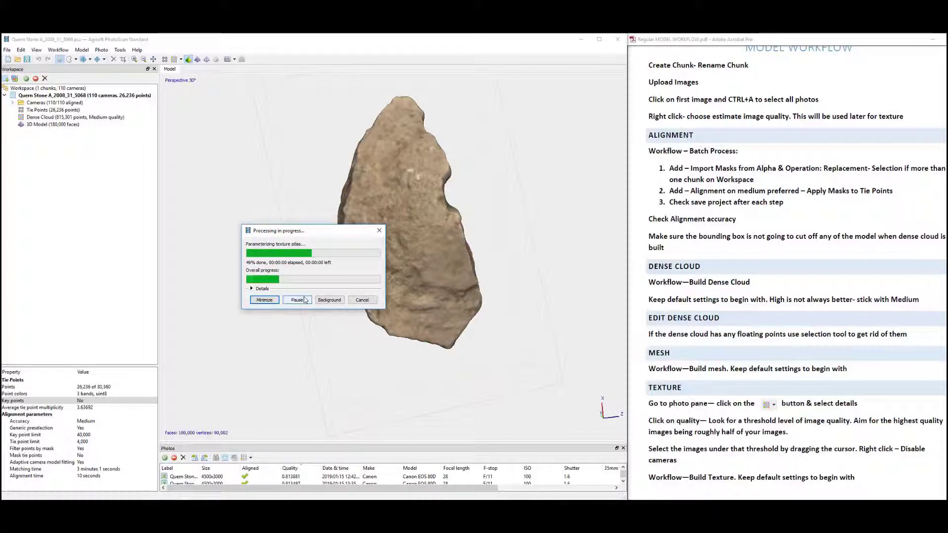
# Step: Switch to the Fragments and Quern Stone Master Workspace project and compare the volcanic bowl fragment's FINAL and EXAMPLE ALL IMAGE textures up close
pyautogui.moveTo(189, 514)
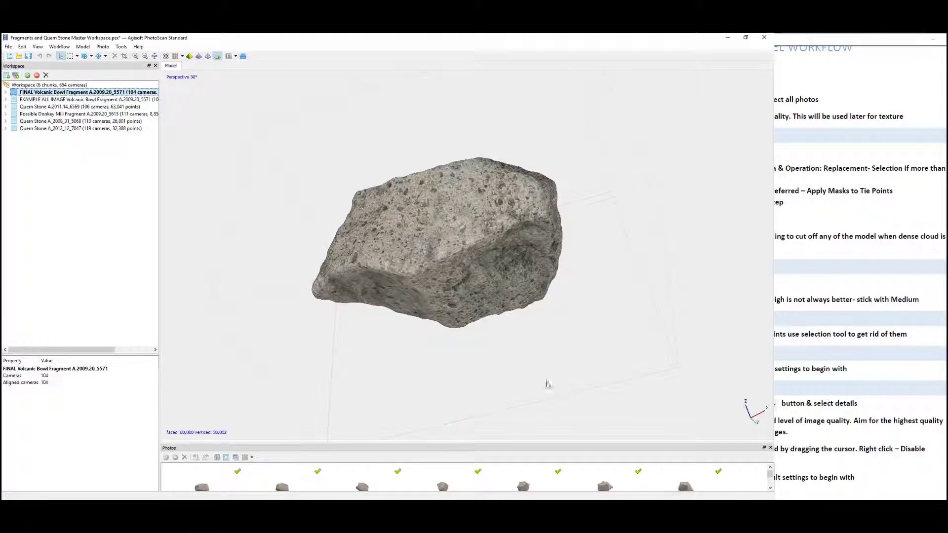
pyautogui.scroll(3, 436, 249)
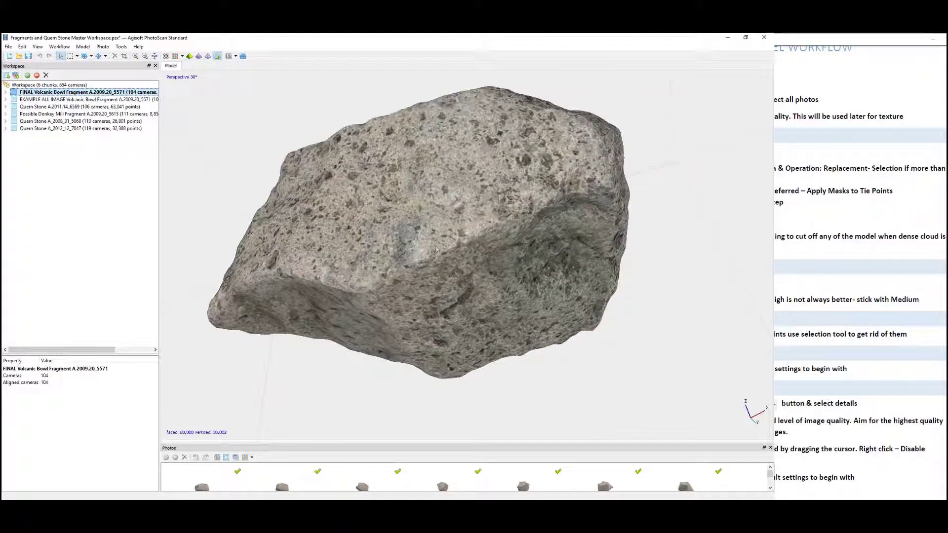
pyautogui.click(52, 100)
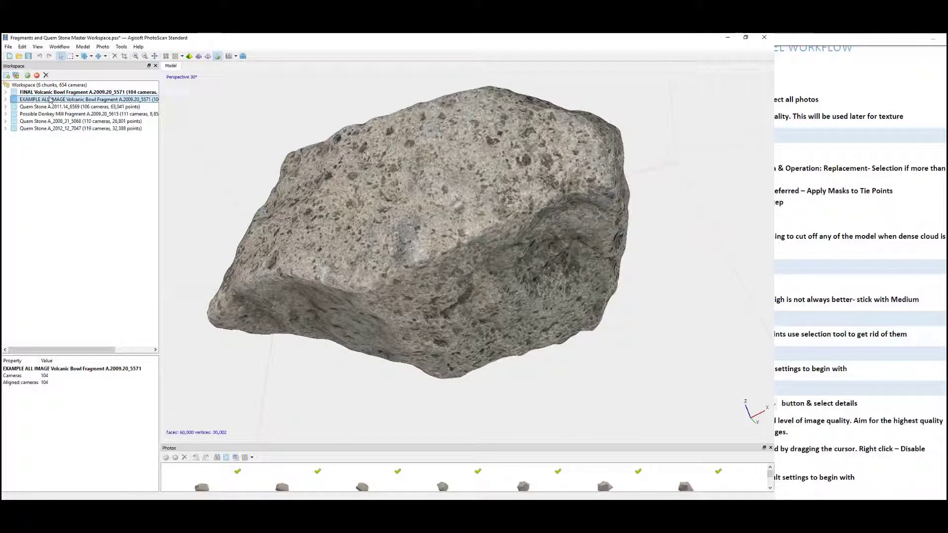
pyautogui.doubleClick(52, 100)
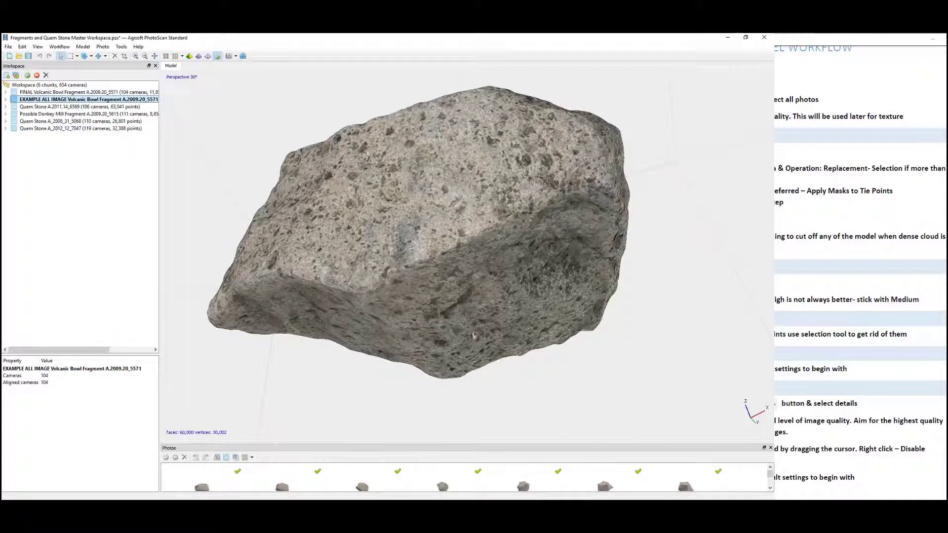
pyautogui.click(57, 93)
pyautogui.doubleClick(58, 93)
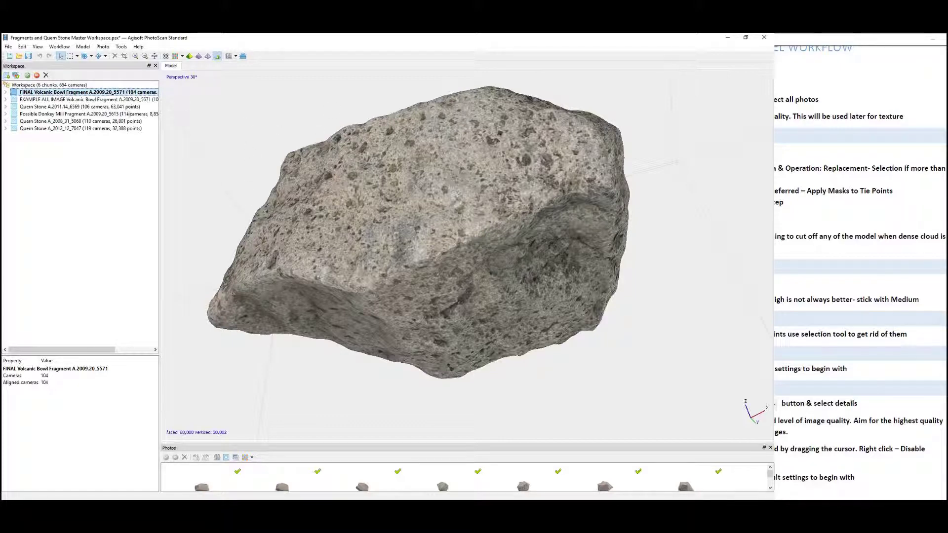
pyautogui.click(77, 99)
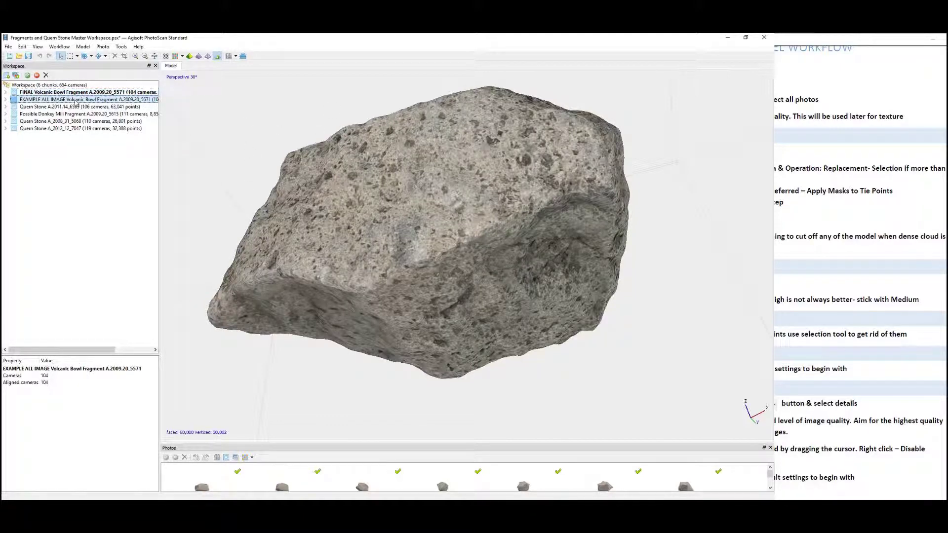
pyautogui.doubleClick(77, 99)
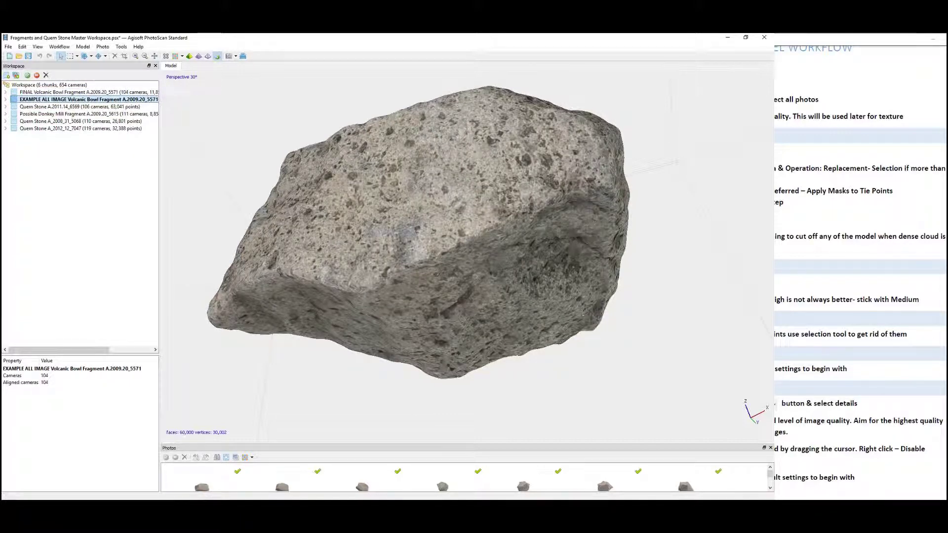
pyautogui.click(87, 93)
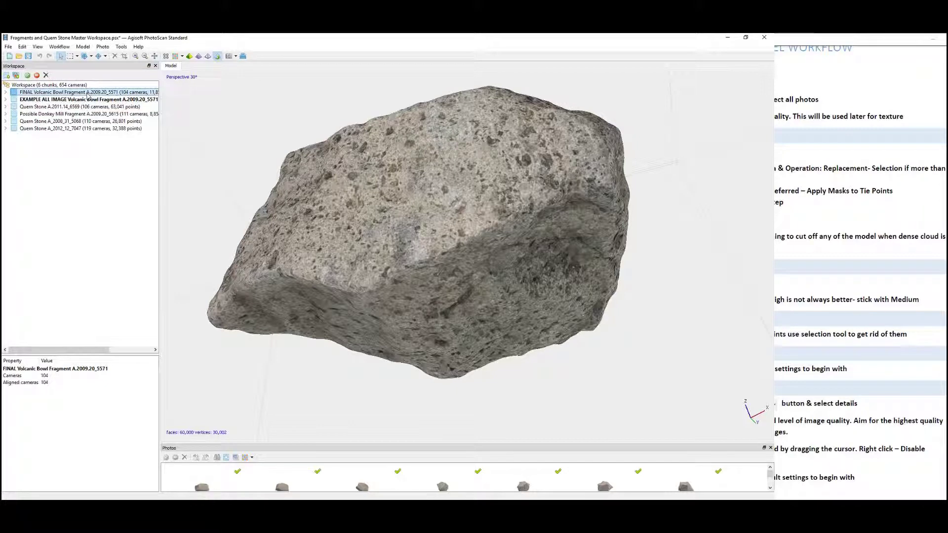
pyautogui.doubleClick(88, 93)
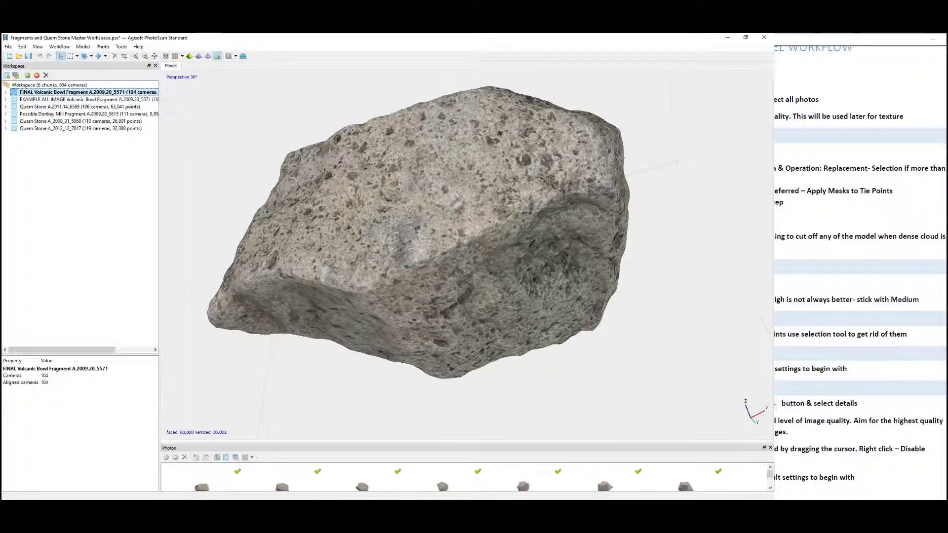
# Step: Inspect the texture of the FINAL volcanic bowl fragment model from several sides
pyautogui.moveTo(583, 216); pyautogui.dragTo(472, 205)
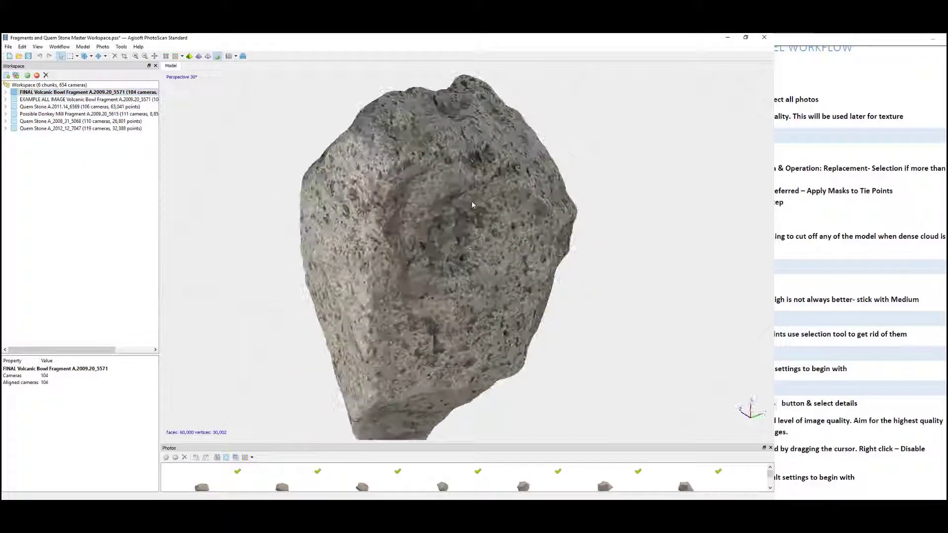
pyautogui.moveTo(409, 255); pyautogui.dragTo(384, 222)
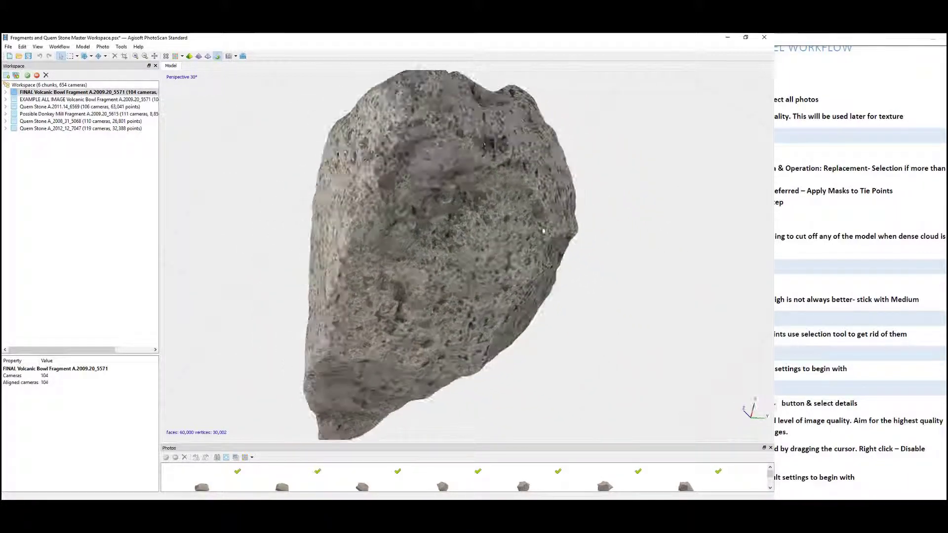
pyautogui.moveTo(544, 230); pyautogui.dragTo(454, 237)
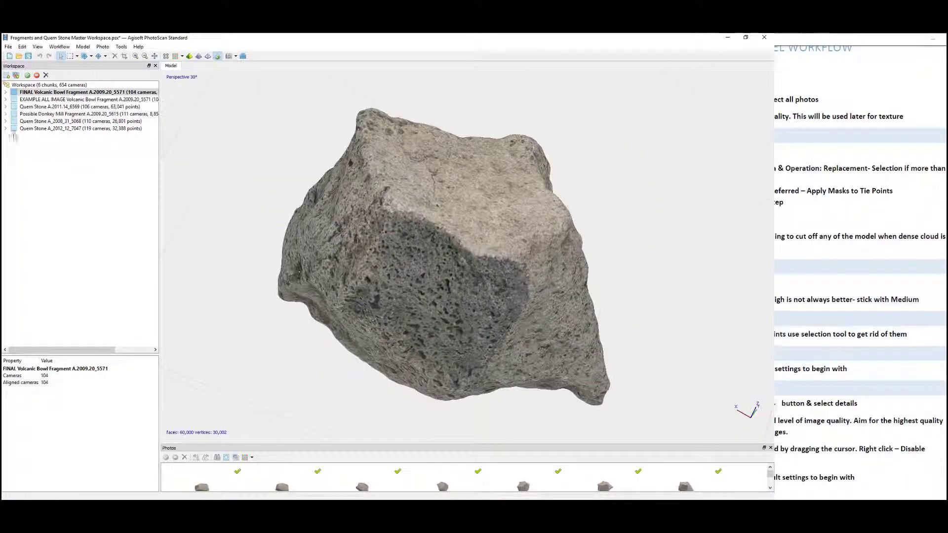
pyautogui.moveTo(402, 271); pyautogui.dragTo(496, 239)
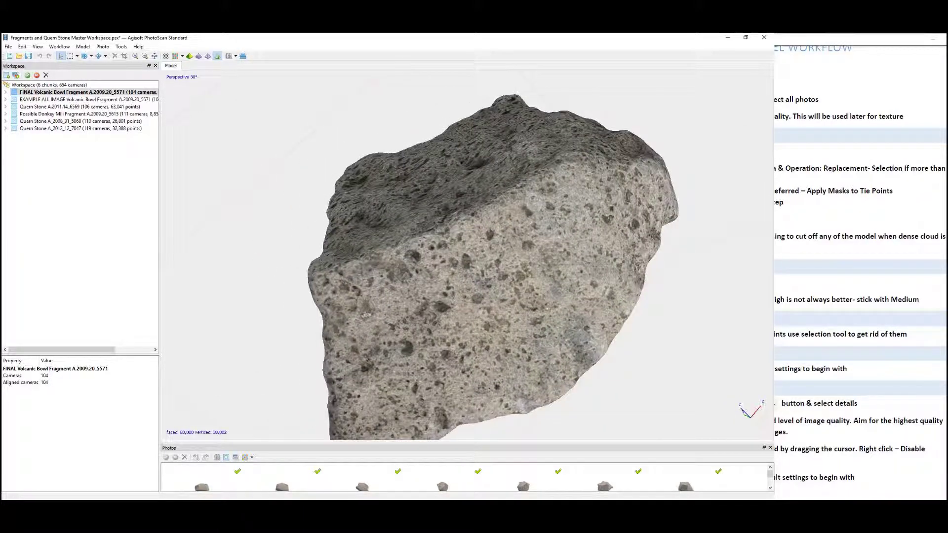
# Step: Switch back to the Quern Stone A_2008_31_5068 project with the workflow guide visible beside it
pyautogui.moveTo(208, 509)
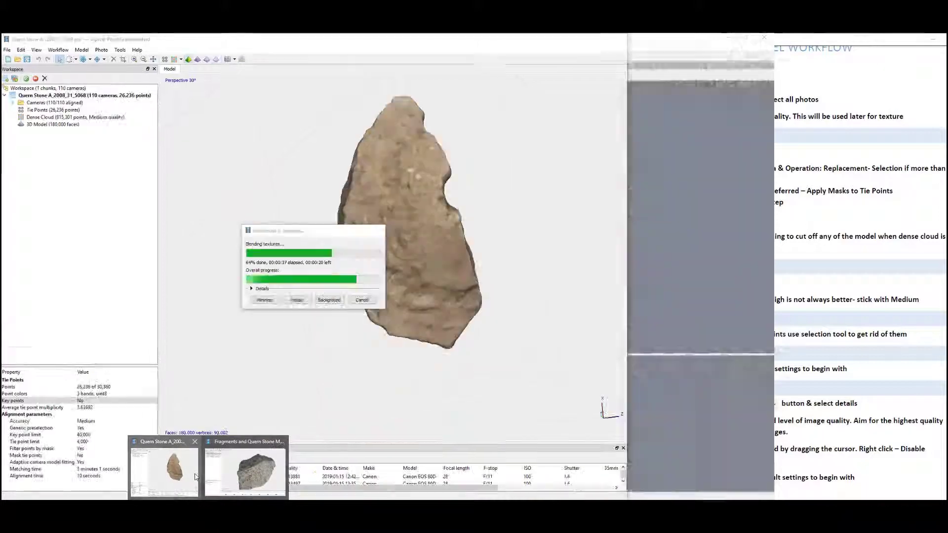
pyautogui.click(196, 477)
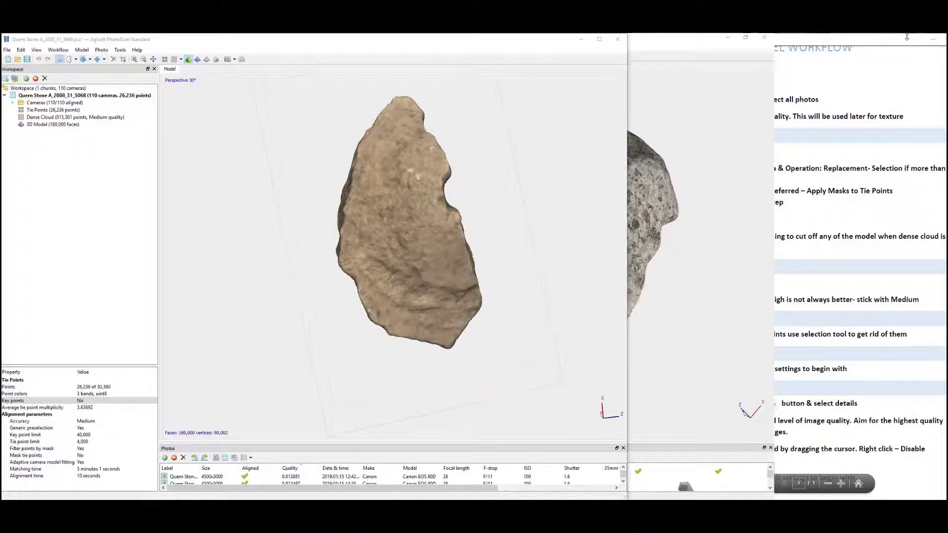
pyautogui.click(909, 40)
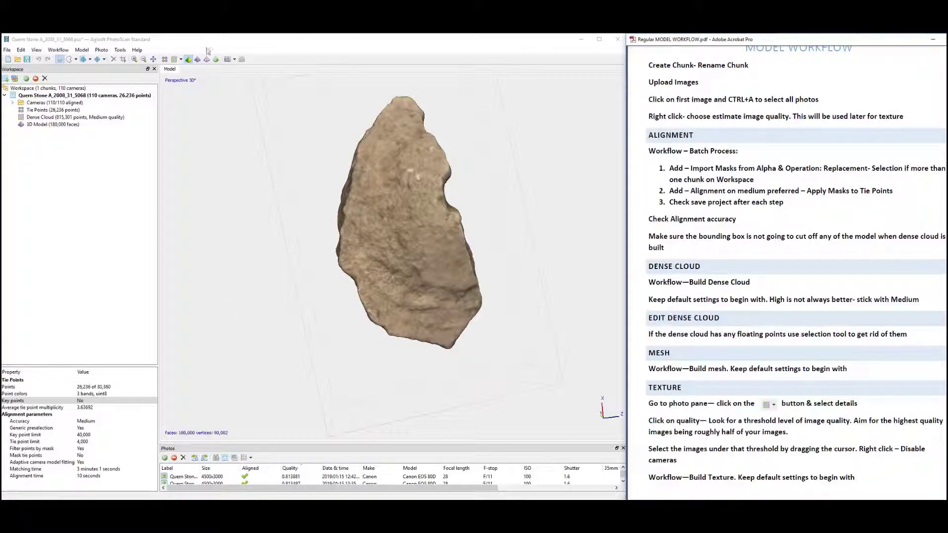
pyautogui.click(126, 40)
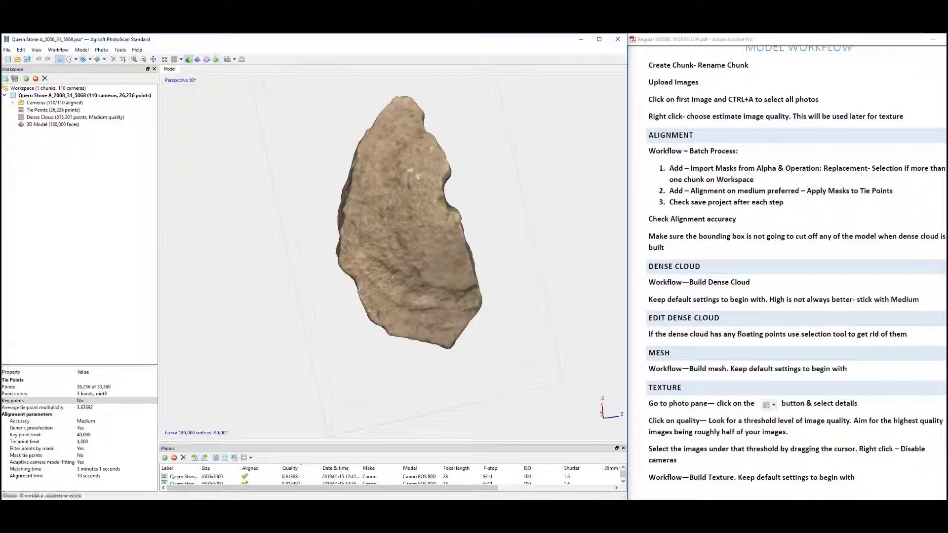
# Step: Display the quern stone model in textured mode and inspect its surface from several sides and up close
pyautogui.click(216, 59)
pyautogui.moveTo(383, 295); pyautogui.dragTo(433, 254)
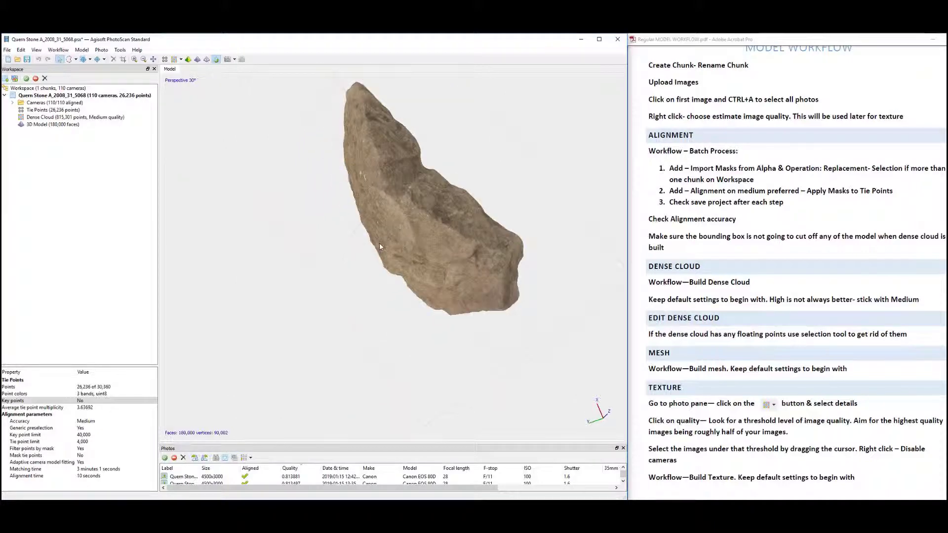
pyautogui.scroll(4, 366, 235)
pyautogui.moveTo(547, 179); pyautogui.dragTo(602, 282)
pyautogui.moveTo(219, 280); pyautogui.dragTo(360, 324)
pyautogui.scroll(-5, 321, 272)
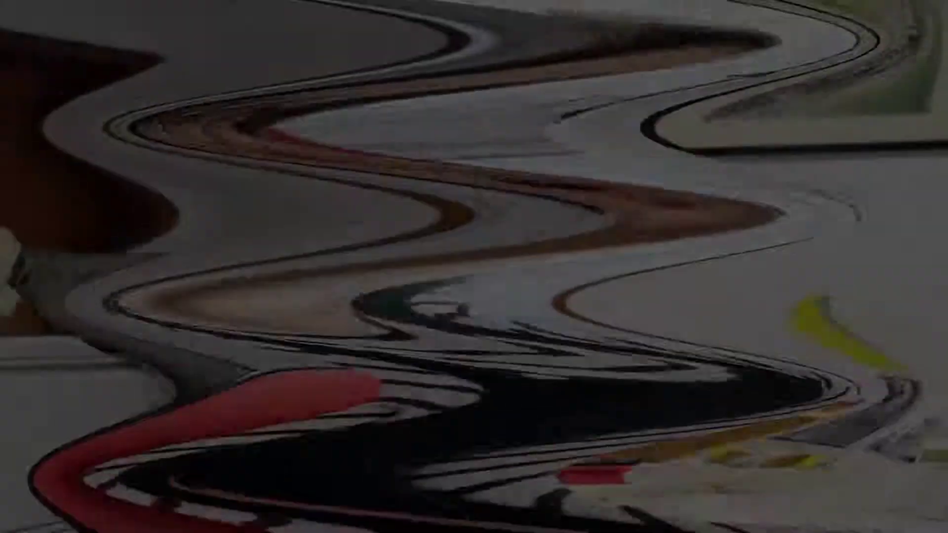